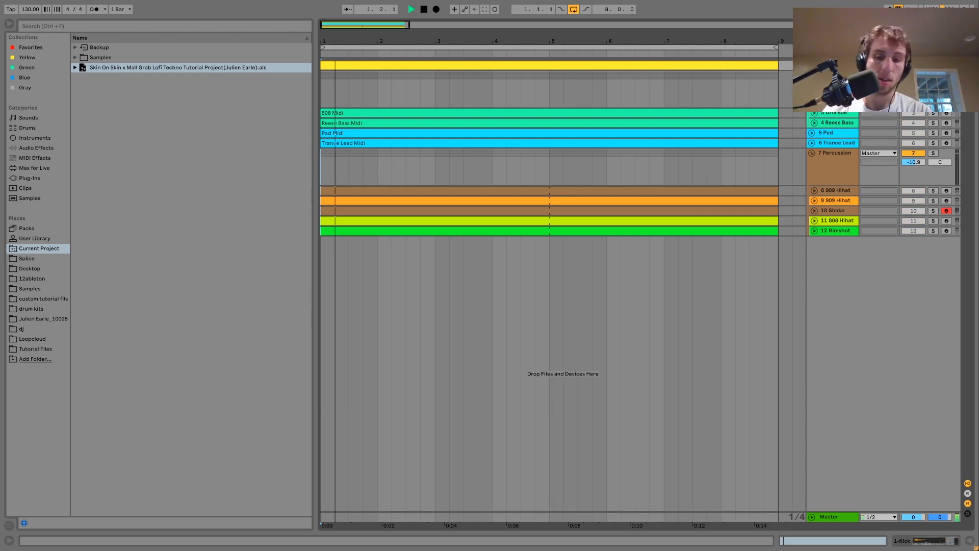
# Step: Show the Kick's Simpler controls and inspect its filter frequency curve and filter envelope while playing the kick
pyautogui.hotkey('ctrl', 'alt', 'l')
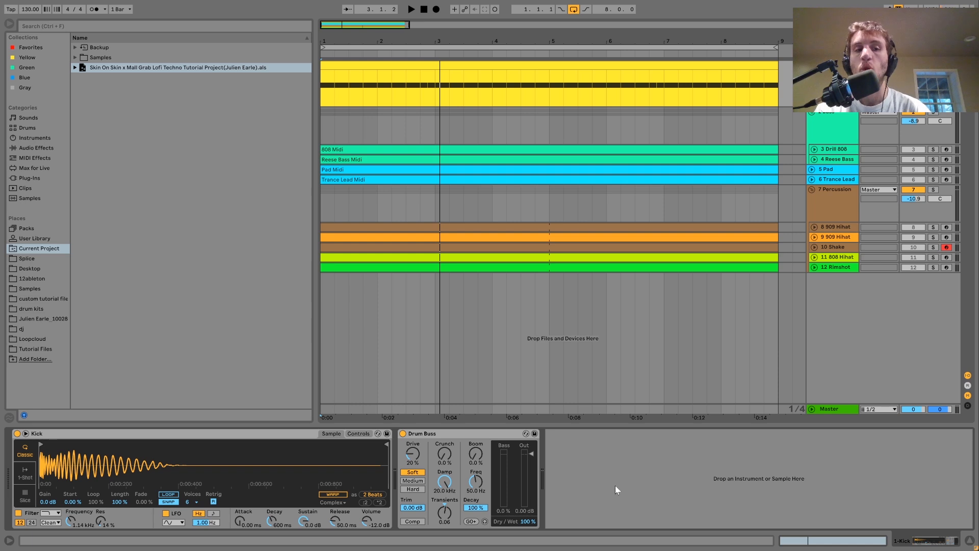
pyautogui.click(357, 433)
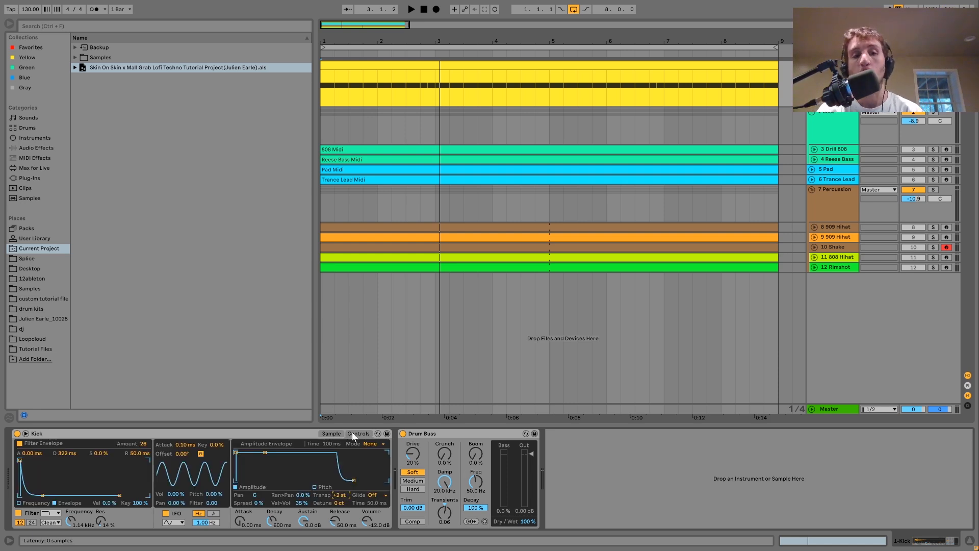
pyautogui.click(33, 504)
pyautogui.press('space')
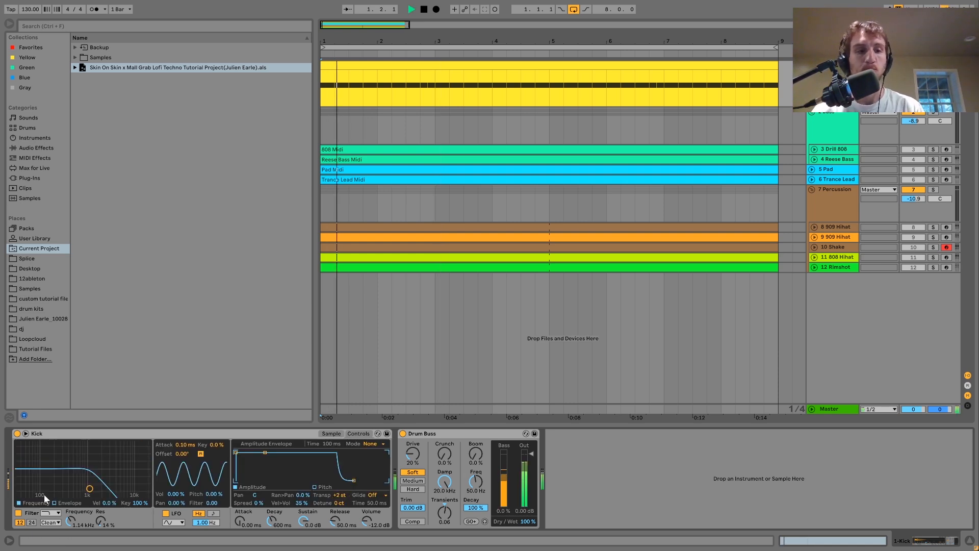
pyautogui.click(55, 503)
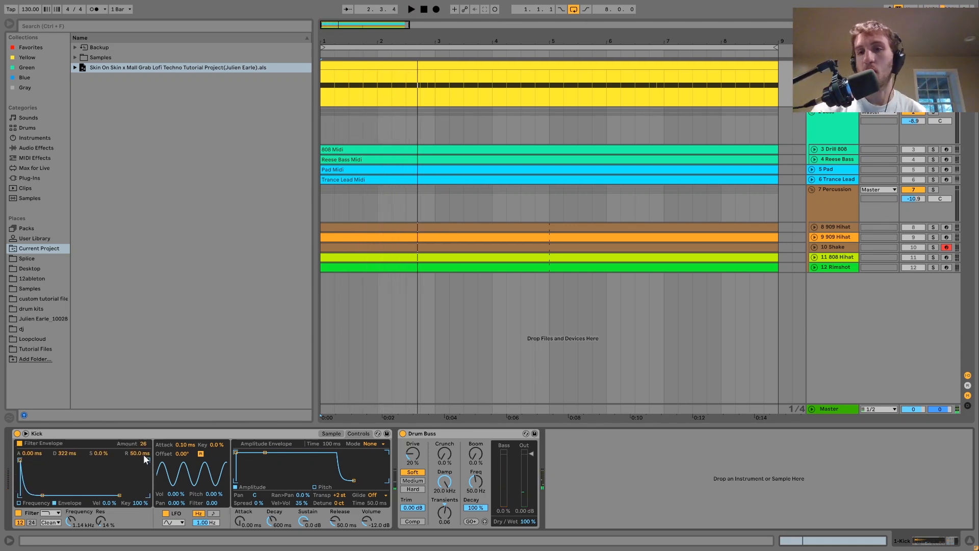
pyautogui.press('space')
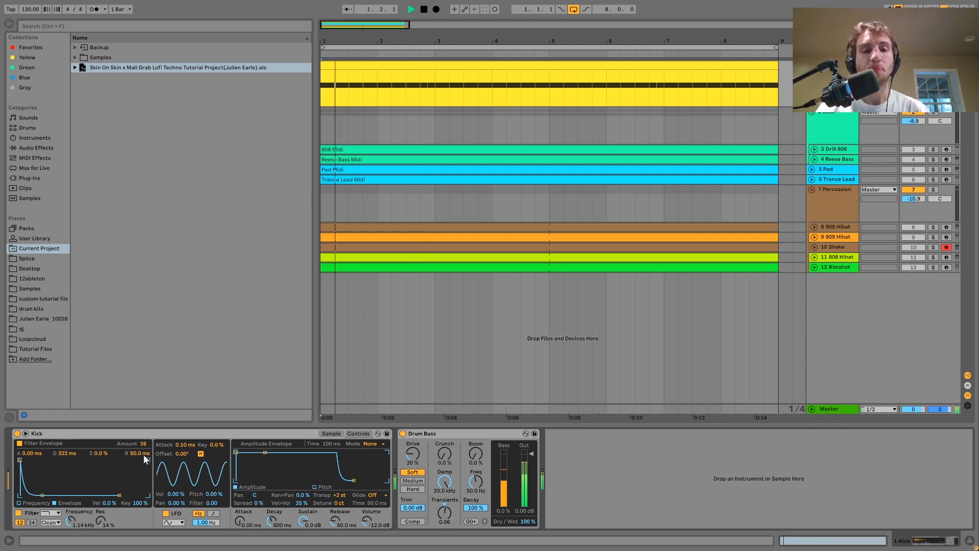
pyautogui.press('space')
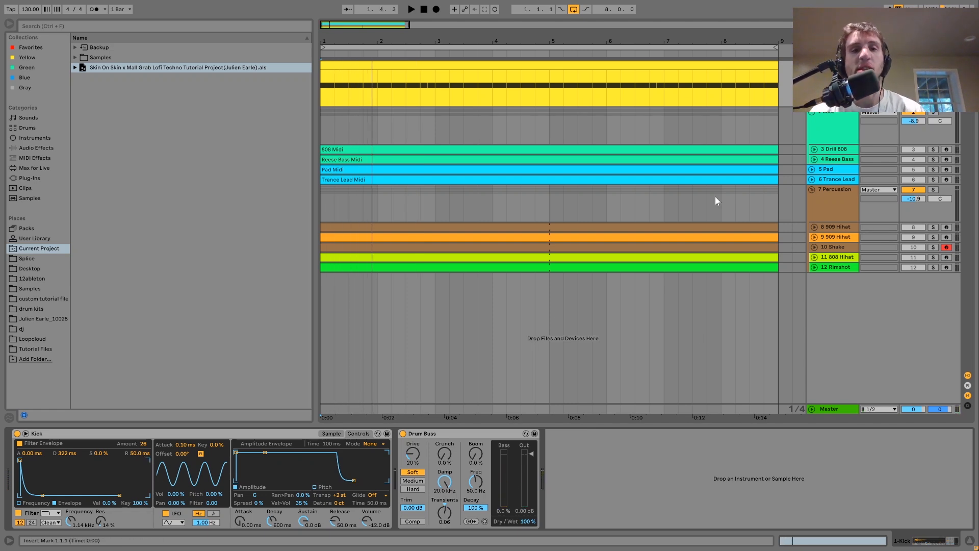
# Step: View the Kick's sample waveform, return to its envelope and filter controls, and play the loop
pyautogui.click(331, 434)
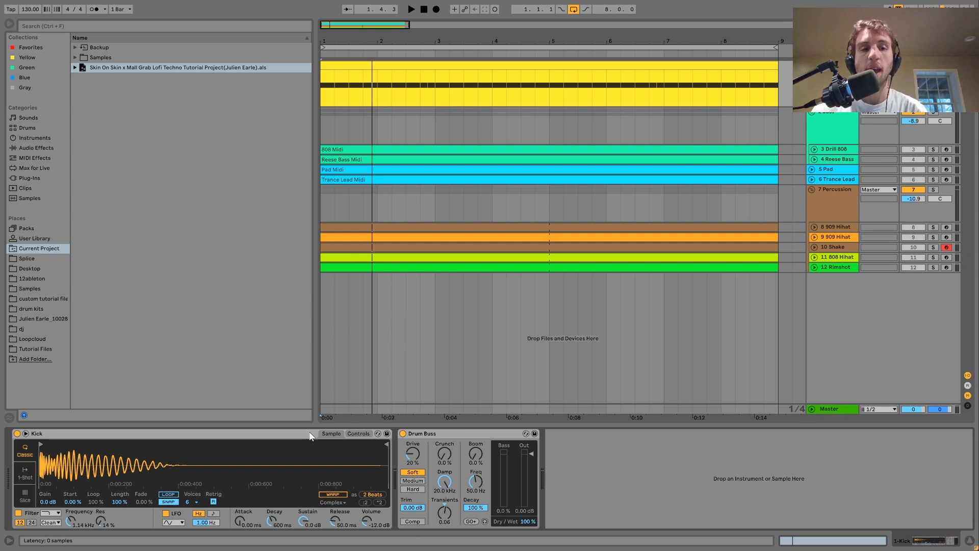
pyautogui.click(360, 434)
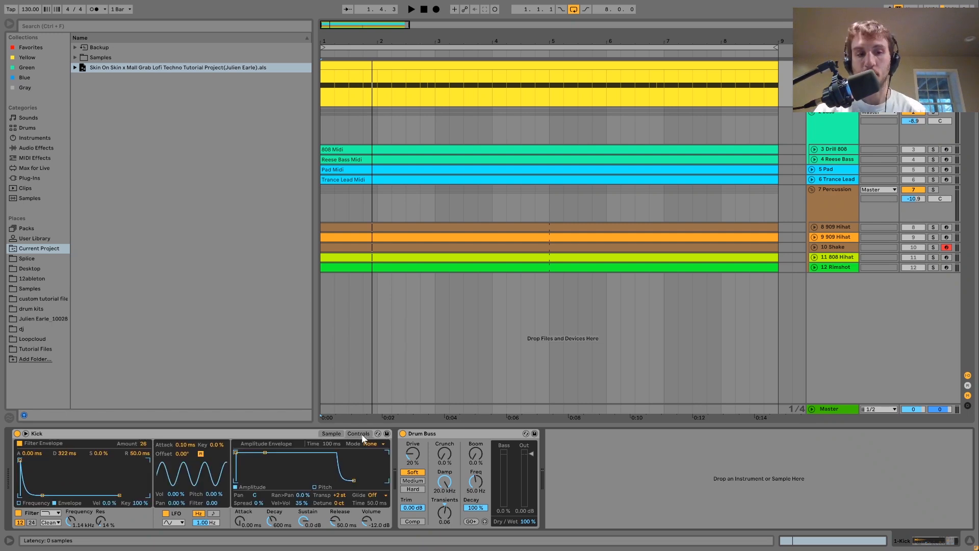
pyautogui.press('space')
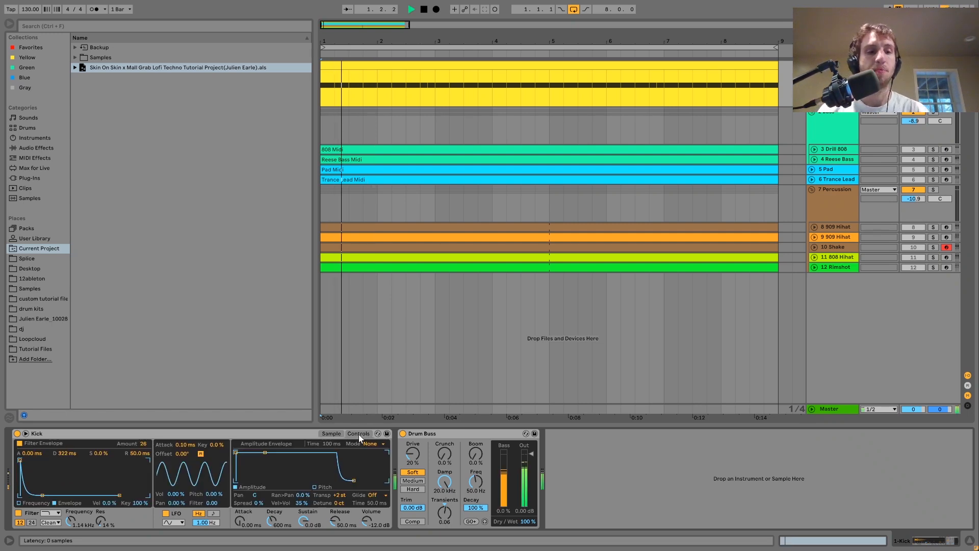
pyautogui.press('space')
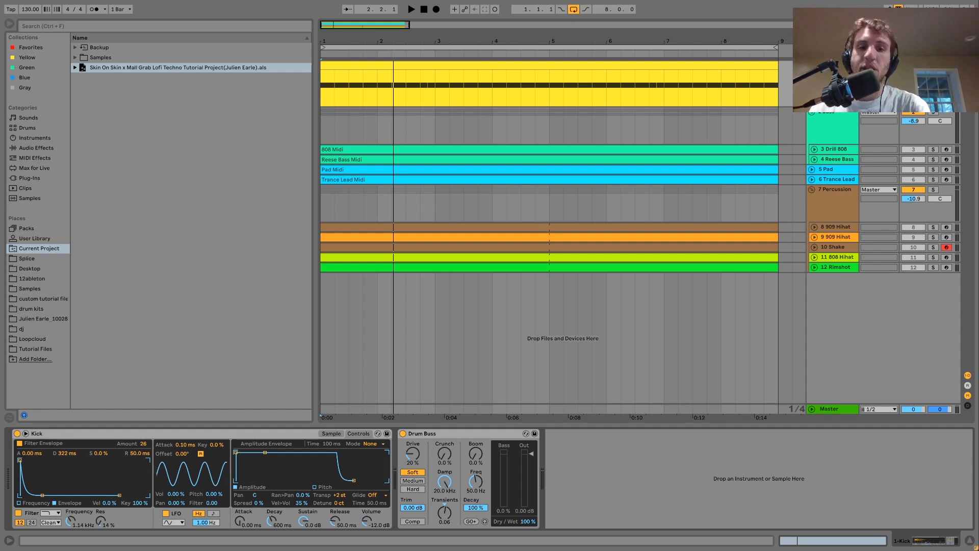
# Step: Play the loop with all tracks active, and restart it from the beginning with the Bass group soloed
pyautogui.press('space')
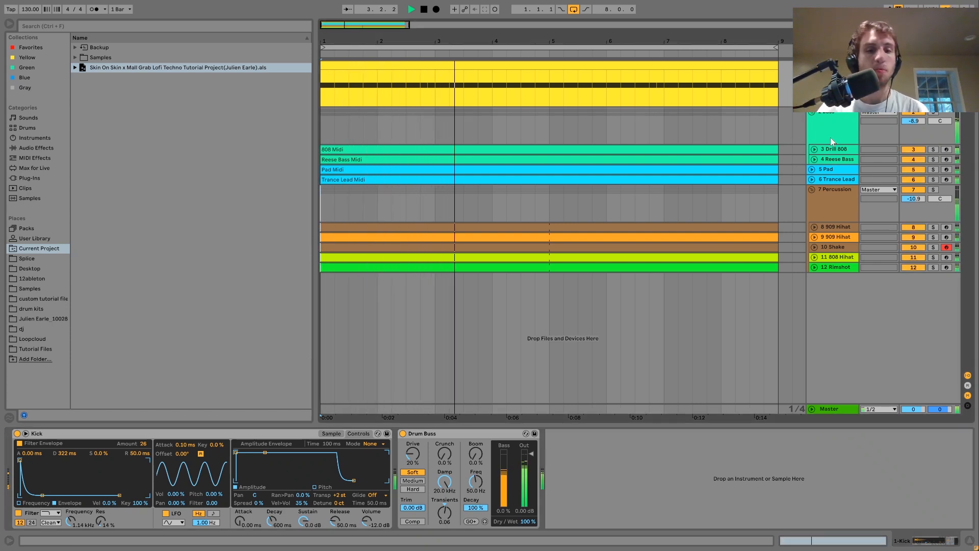
pyautogui.press('space')
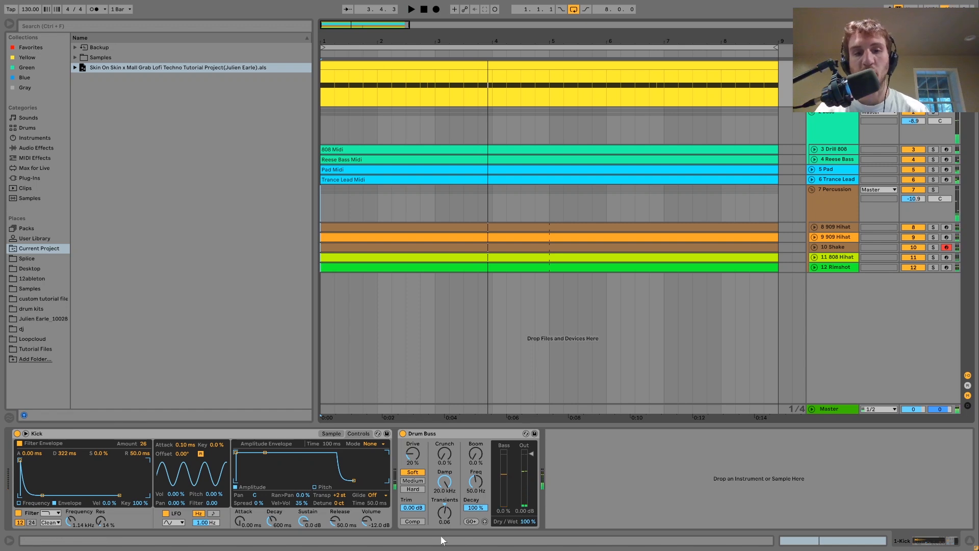
pyautogui.click(939, 112)
pyautogui.press('space')
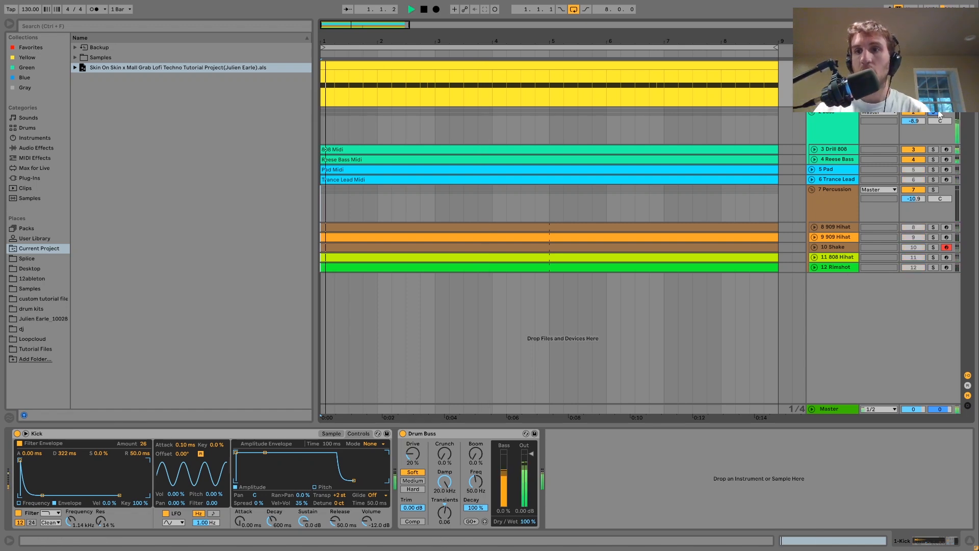
# Step: Unfold the Drill 808 and Reese Bass tracks and view each track's device chain
pyautogui.click(815, 159)
pyautogui.click(815, 149)
pyautogui.click(838, 157)
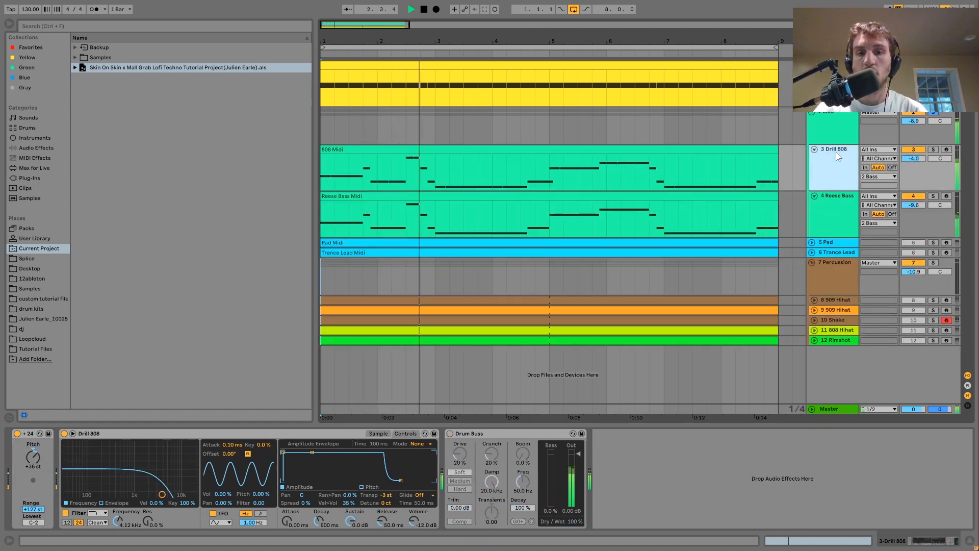
pyautogui.click(830, 215)
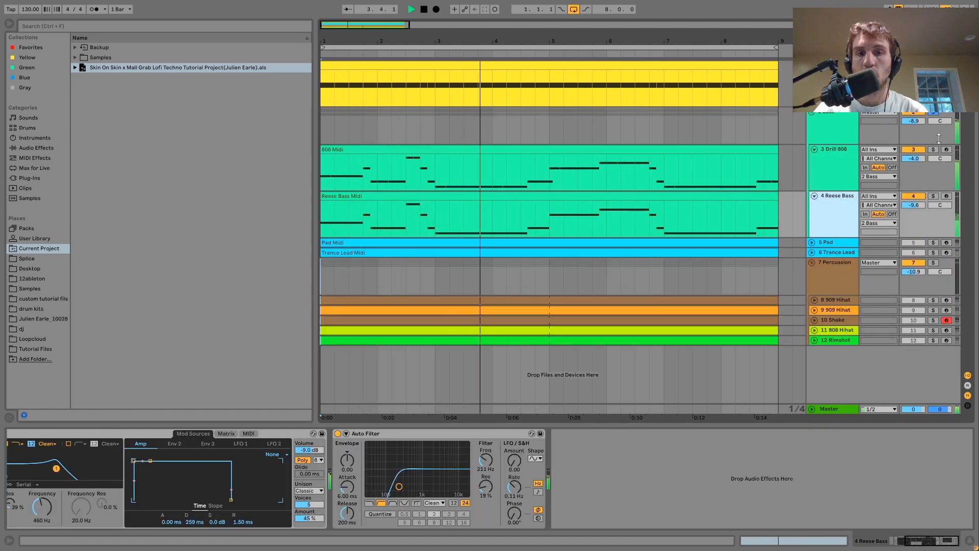
# Step: Open the 808 Midi clip in the note editor and stop playback
pyautogui.click(710, 147)
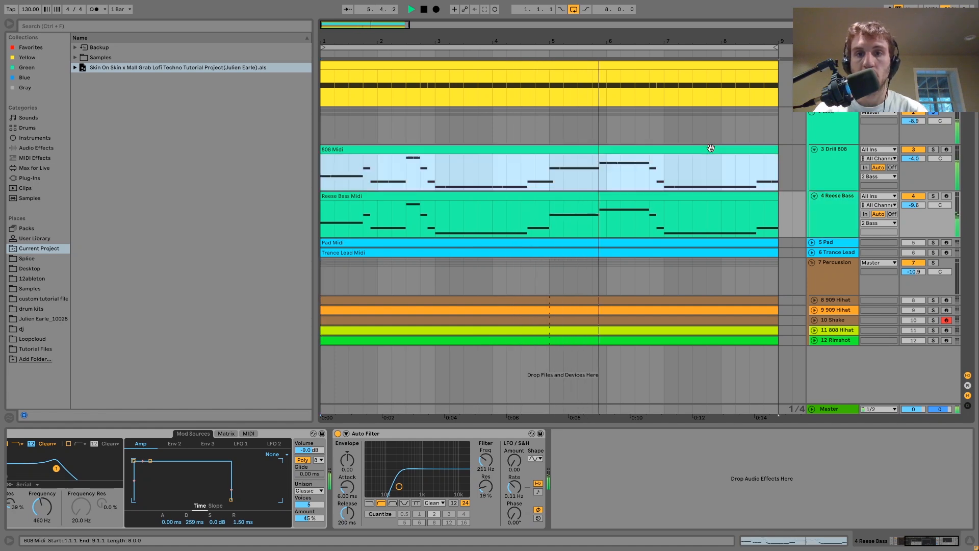
pyautogui.doubleClick(698, 149)
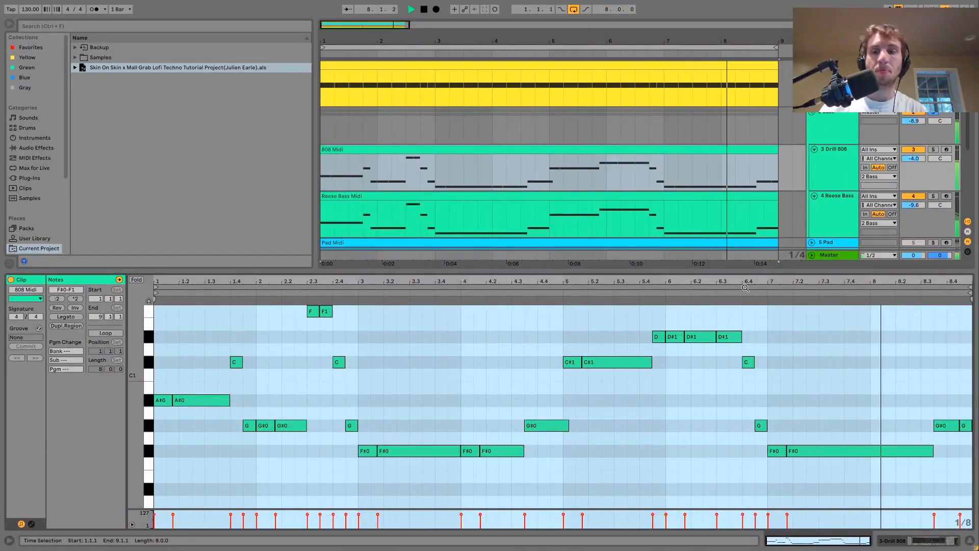
pyautogui.press('space')
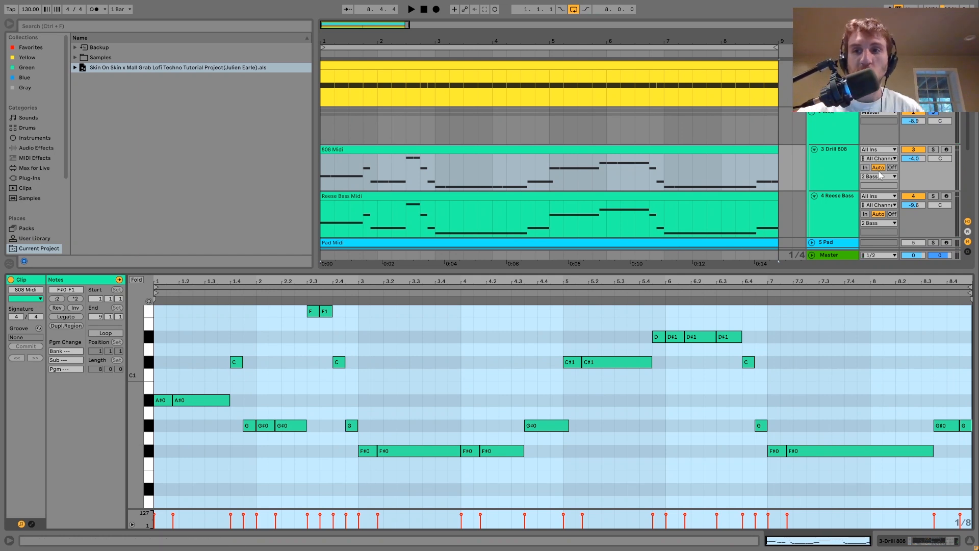
# Step: Solo the Drill 808 and Reese Bass tracks in turn during playback, and return the solo to the Drill 808
pyautogui.click(933, 149)
pyautogui.press('space')
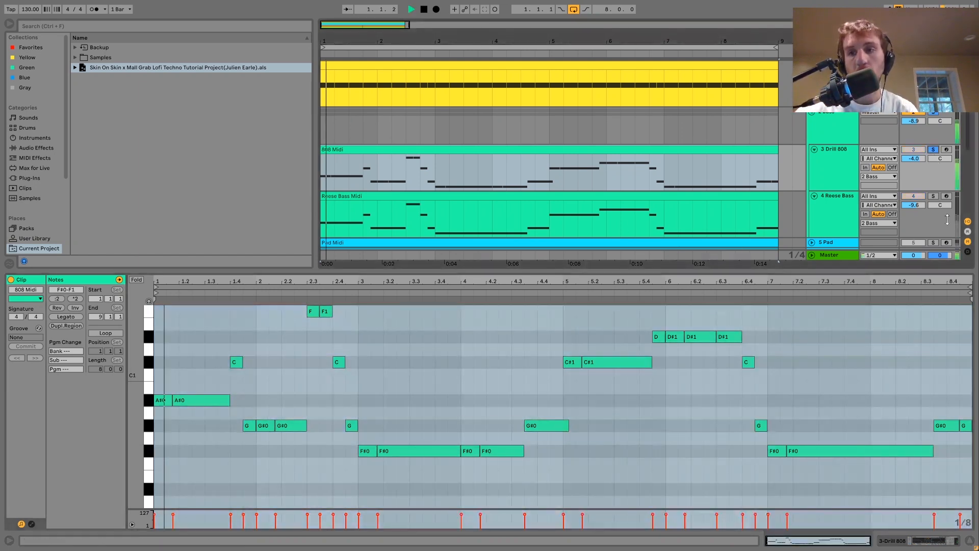
pyautogui.click(934, 197)
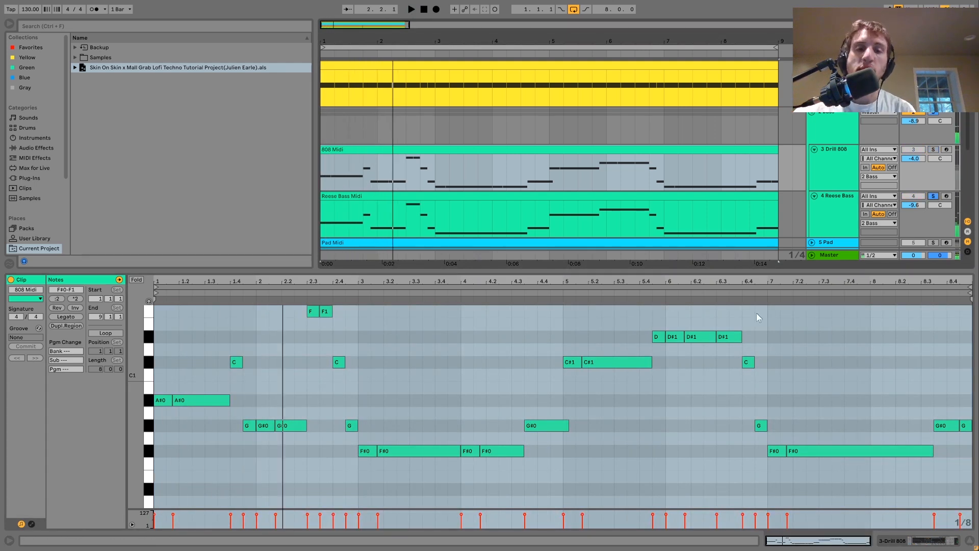
pyautogui.click(933, 149)
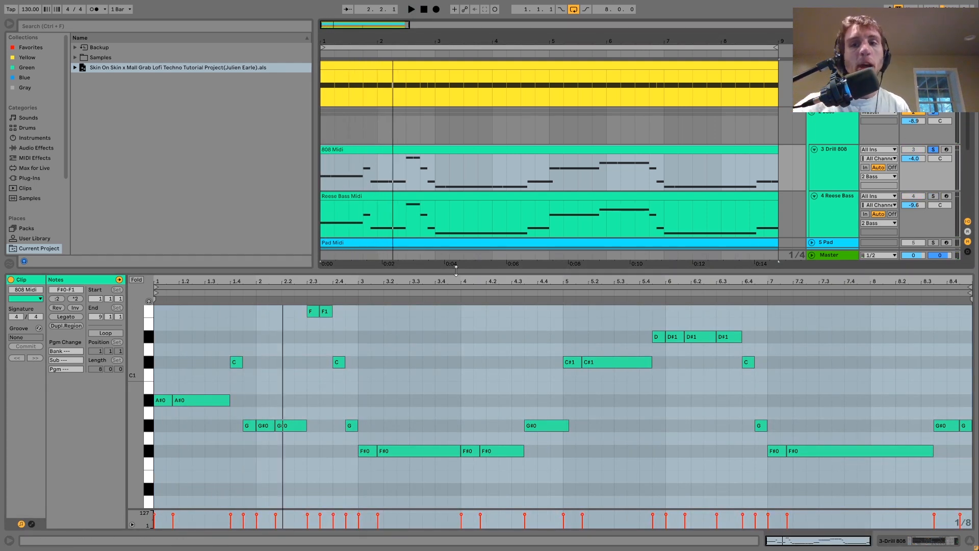
# Step: Audition the main bass notes across the 808 Midi clip in order: A#0, G#0, F#0, G#0, C#1, F#0 and G#0
pyautogui.click(479, 515)
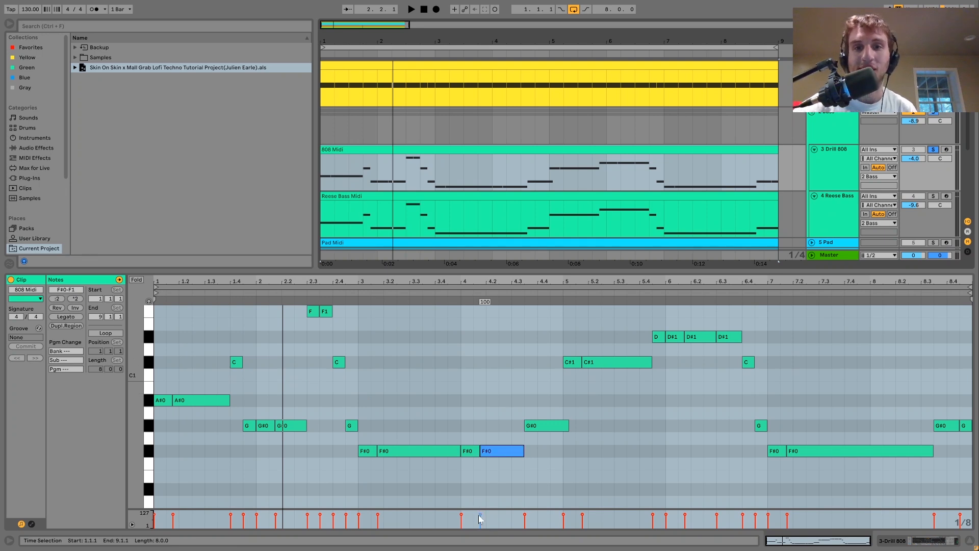
pyautogui.click(174, 348)
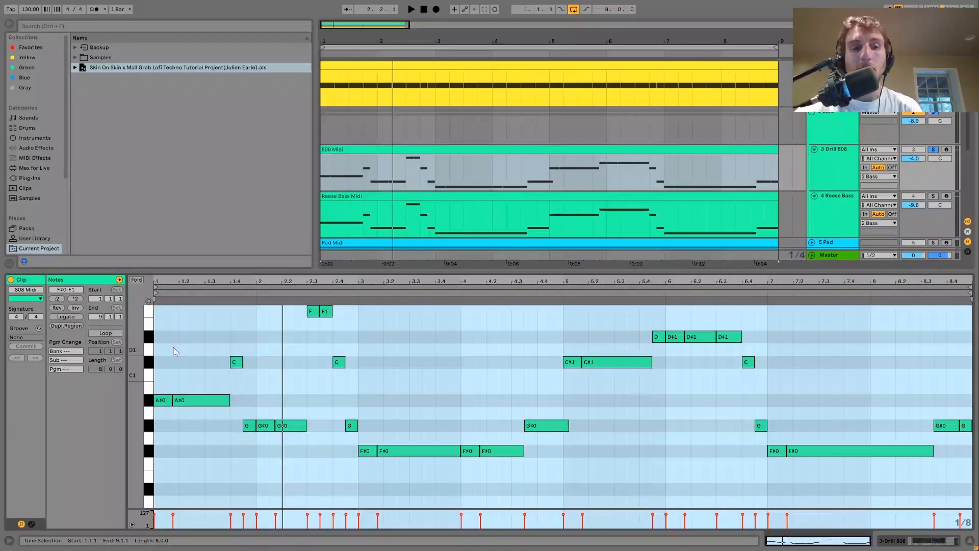
pyautogui.click(204, 381)
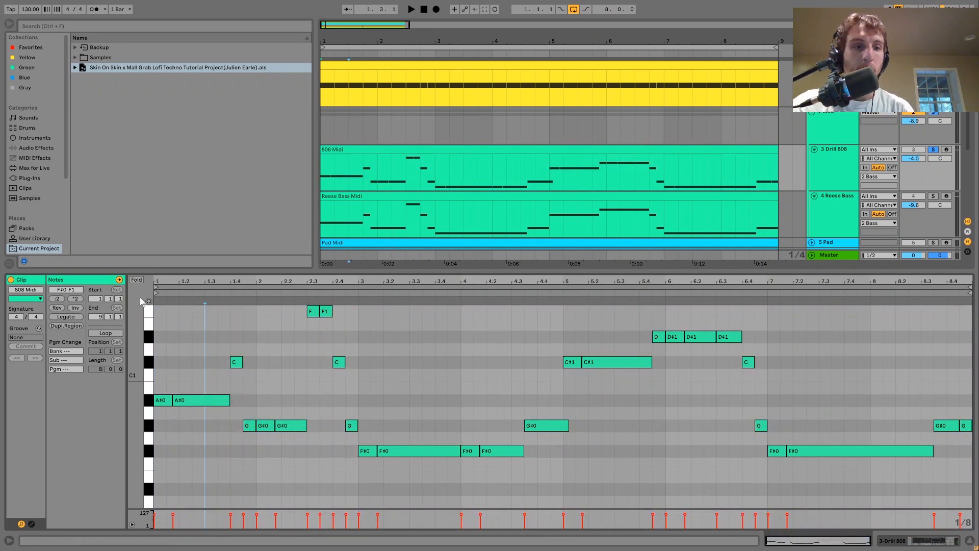
pyautogui.click(219, 400)
pyautogui.click(289, 428)
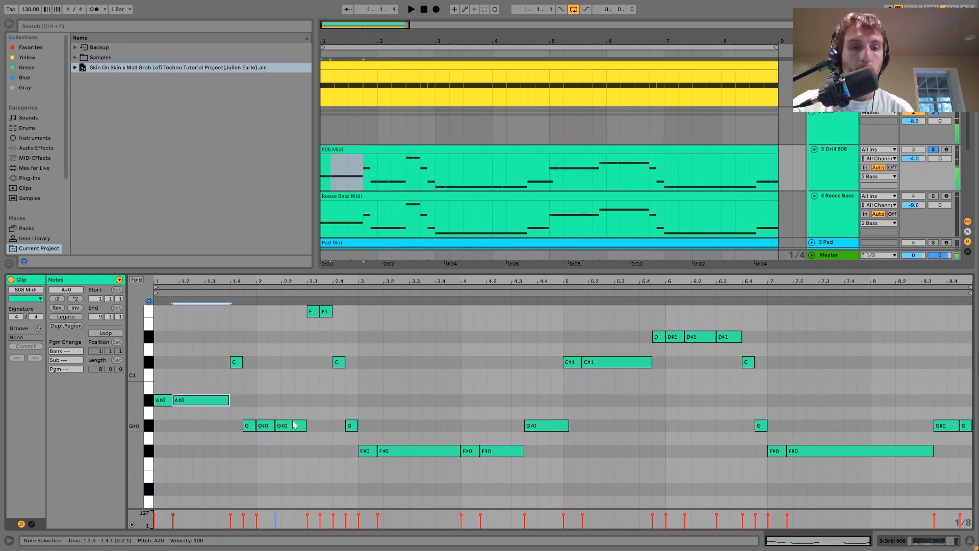
pyautogui.click(418, 449)
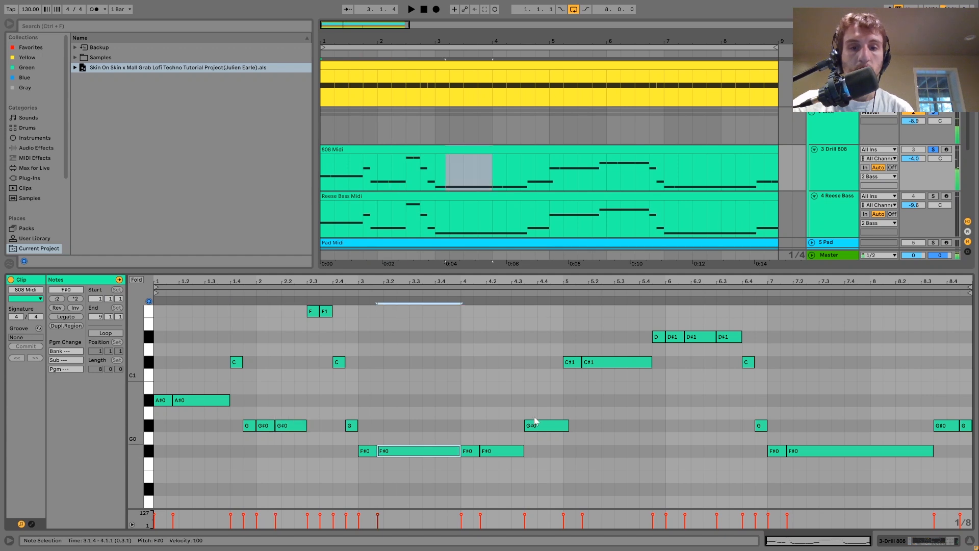
pyautogui.click(546, 427)
pyautogui.click(622, 362)
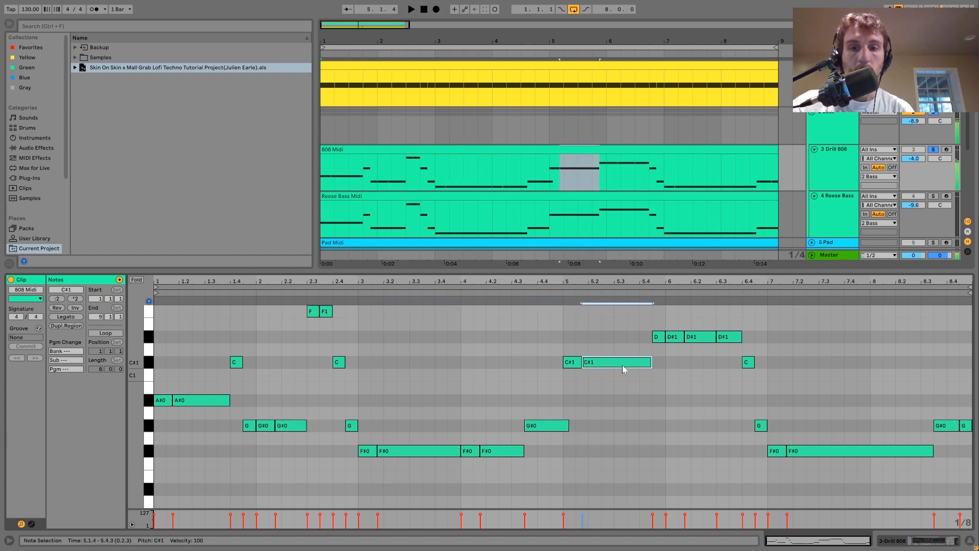
pyautogui.click(822, 451)
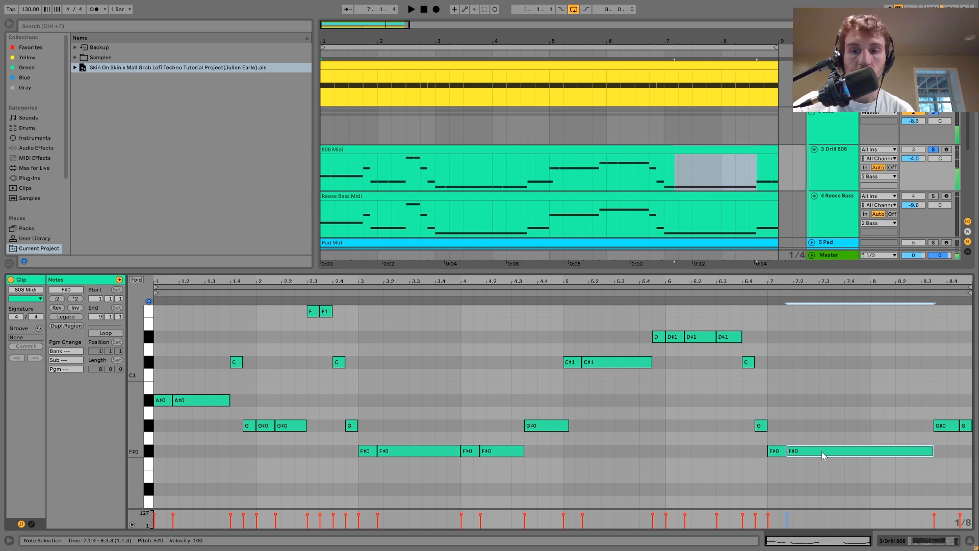
pyautogui.click(947, 427)
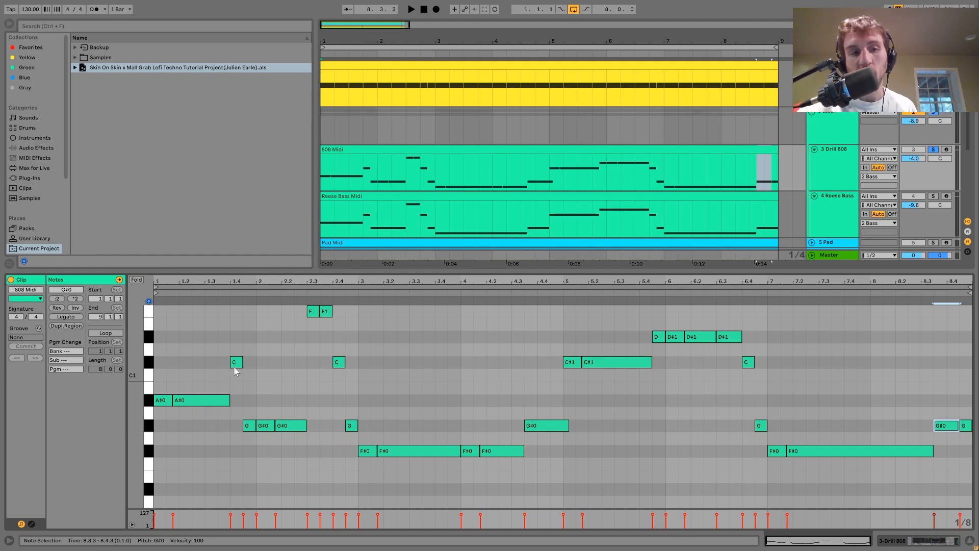
# Step: Highlight all notes of one pitch at a time in the 808 Midi clip: A#0, C#1, F1 and G#0
pyautogui.click(150, 399)
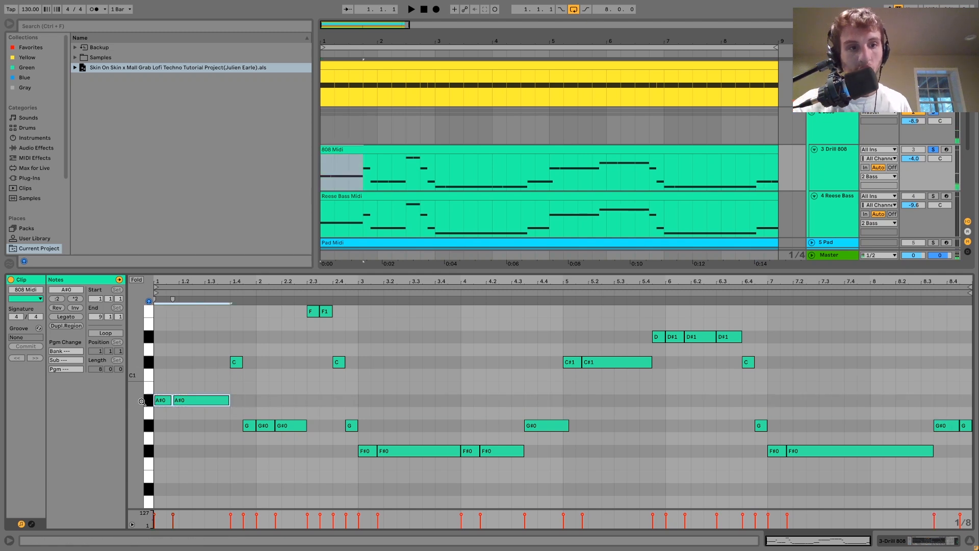
pyautogui.click(149, 365)
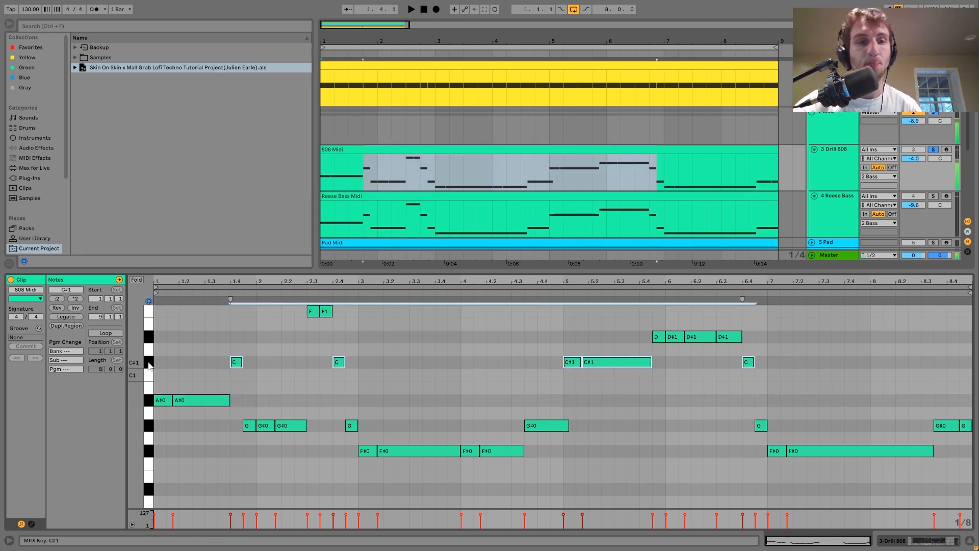
pyautogui.click(150, 312)
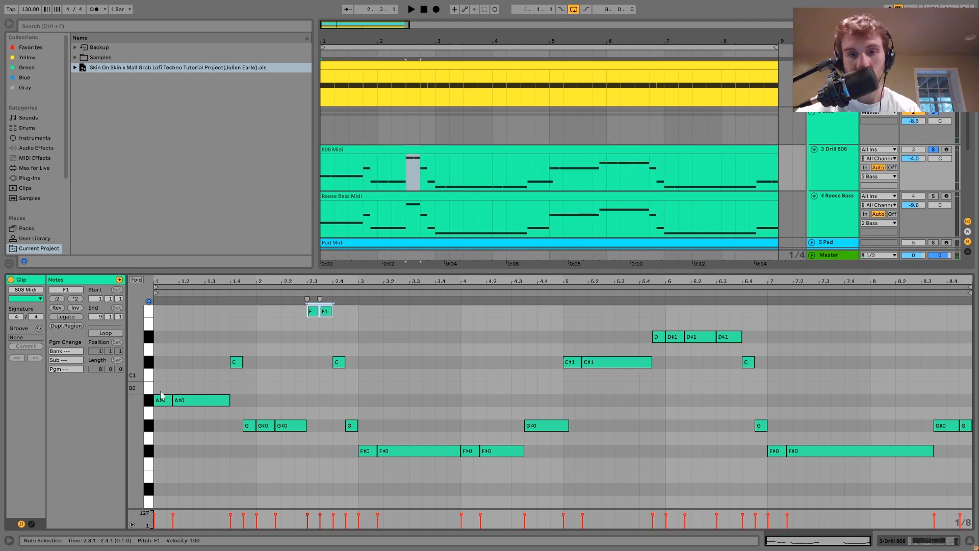
pyautogui.click(151, 425)
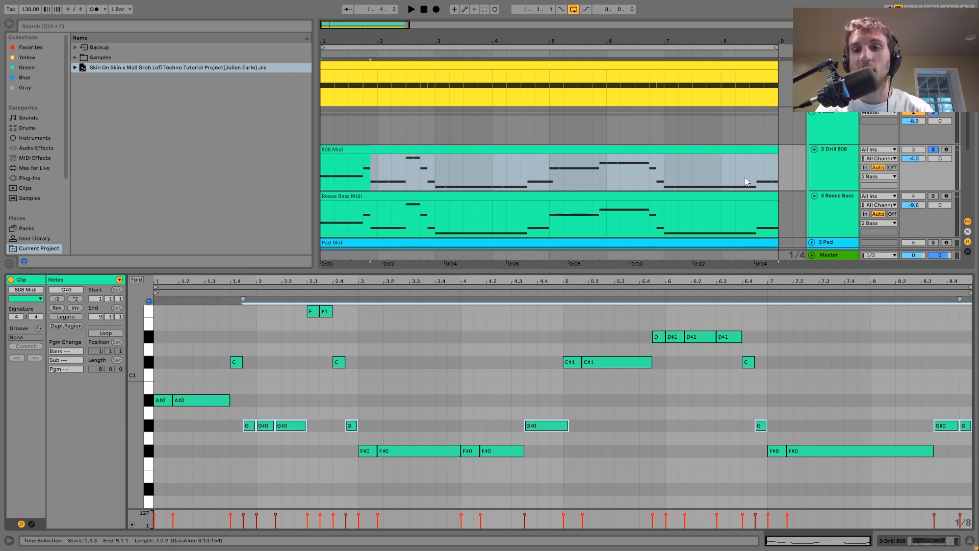
# Step: Show the Drill 808's device chain, compare the soloed Pad and Trance Lead by playback, and solo the Drill 808 again
pyautogui.click(849, 159)
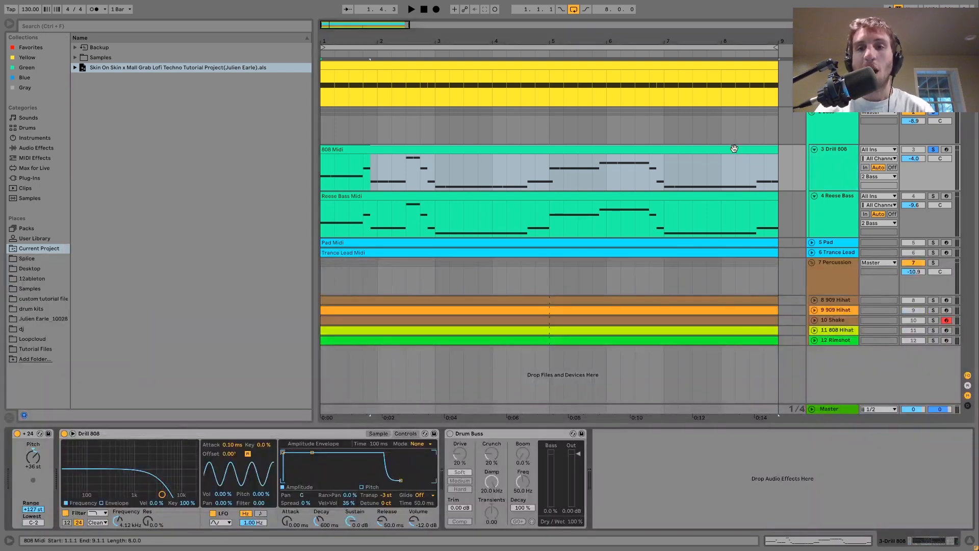
pyautogui.click(933, 243)
pyautogui.press('space')
pyautogui.click(933, 252)
pyautogui.press('space')
pyautogui.click(933, 150)
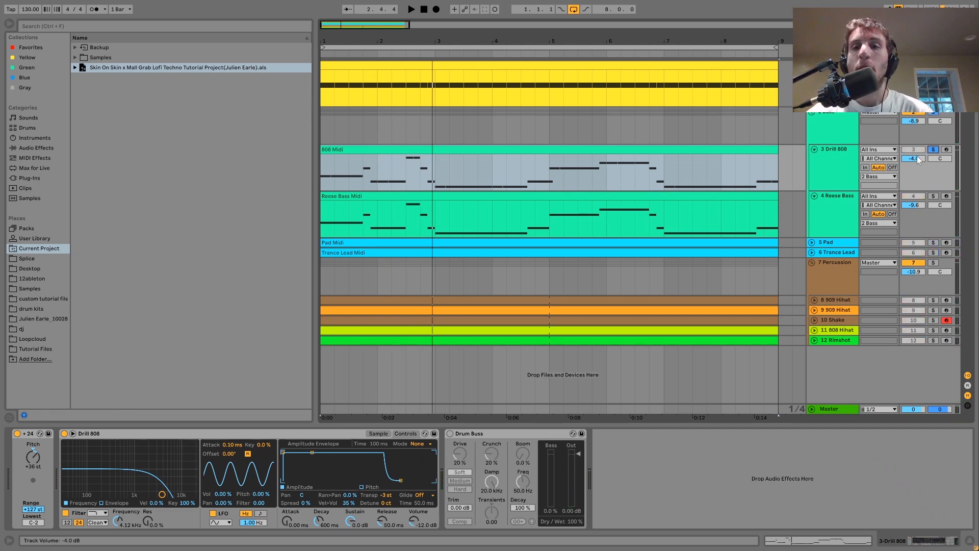
# Step: Delete the disabled Drum Buss from the Drill 808 track and play the soloed track
pyautogui.click(499, 438)
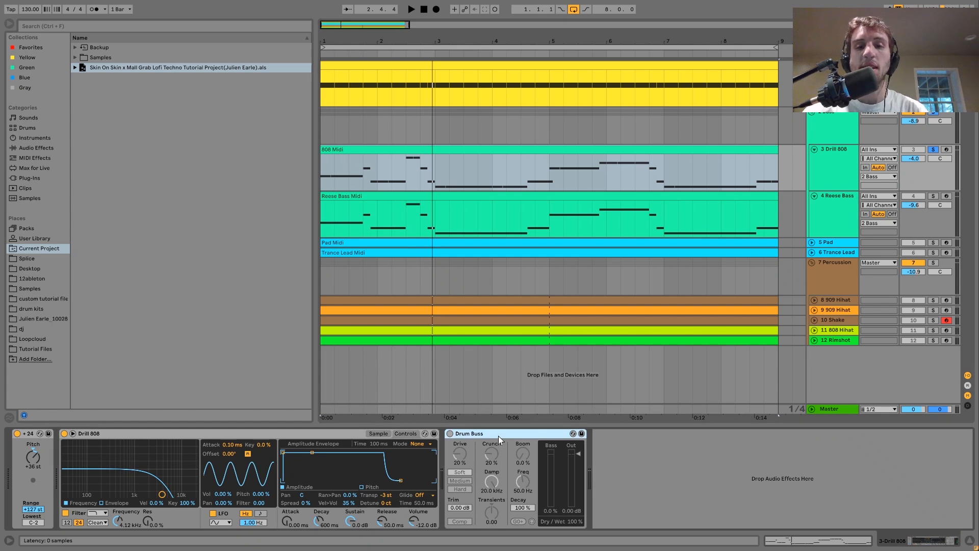
pyautogui.press('Delete')
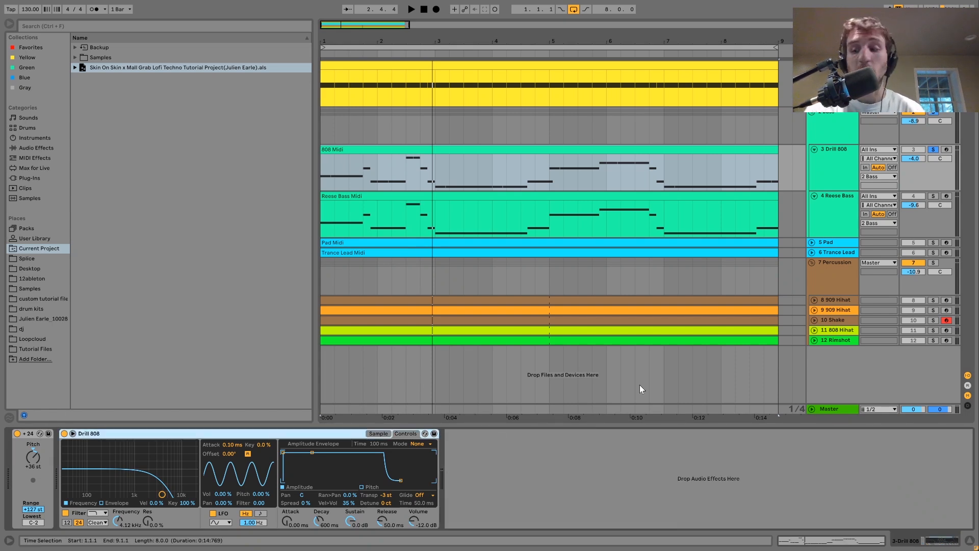
pyautogui.press('space')
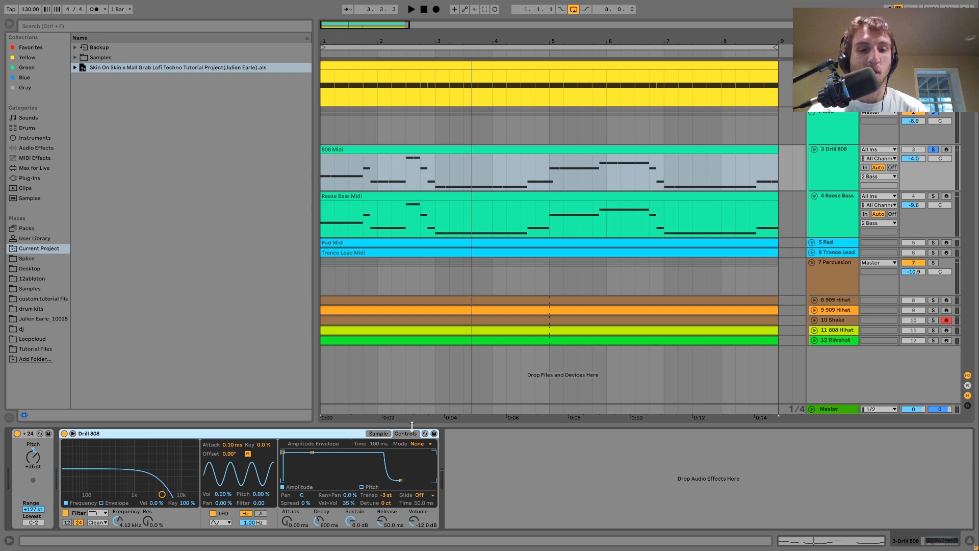
# Step: Show the Drill 808's sample waveform, examine its start and full length, and play the soloed track
pyautogui.click(380, 433)
pyautogui.scroll(10, 86, 468)
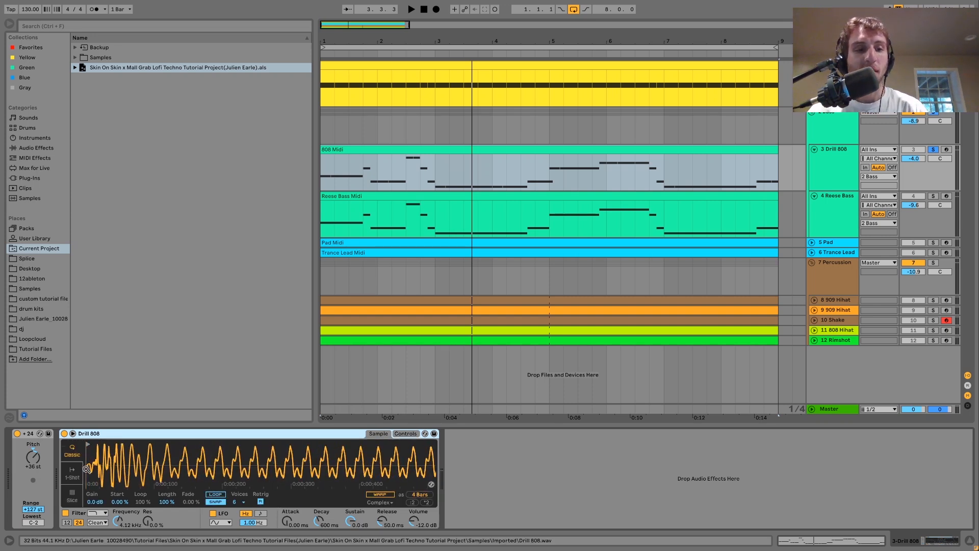
pyautogui.scroll(-10, 132, 462)
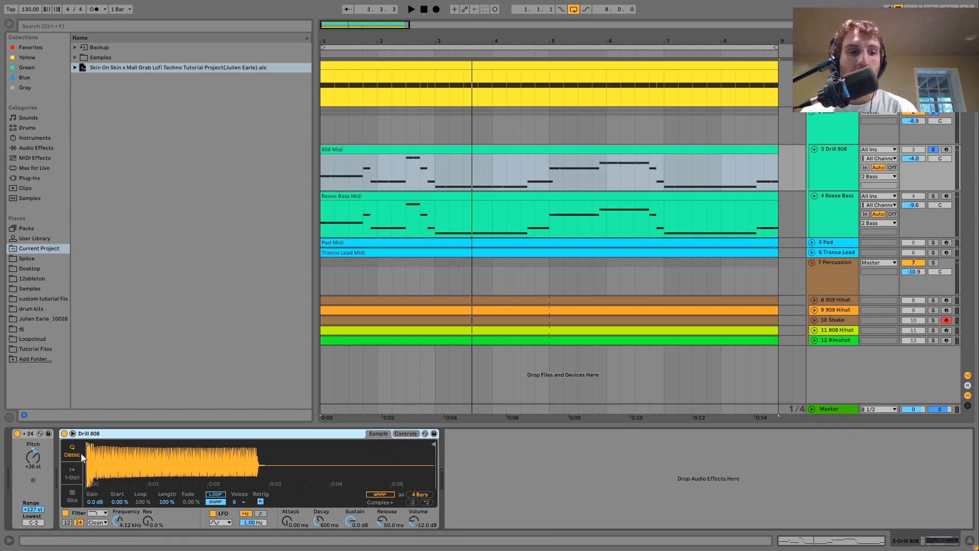
pyautogui.press('space')
pyautogui.scroll(5, 98, 479)
pyautogui.scroll(-5, 98, 480)
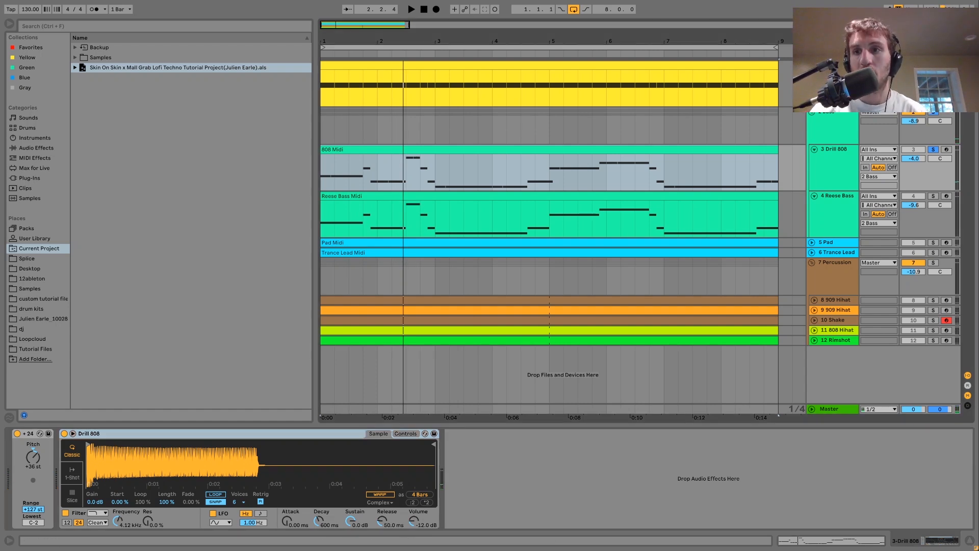
pyautogui.press('space')
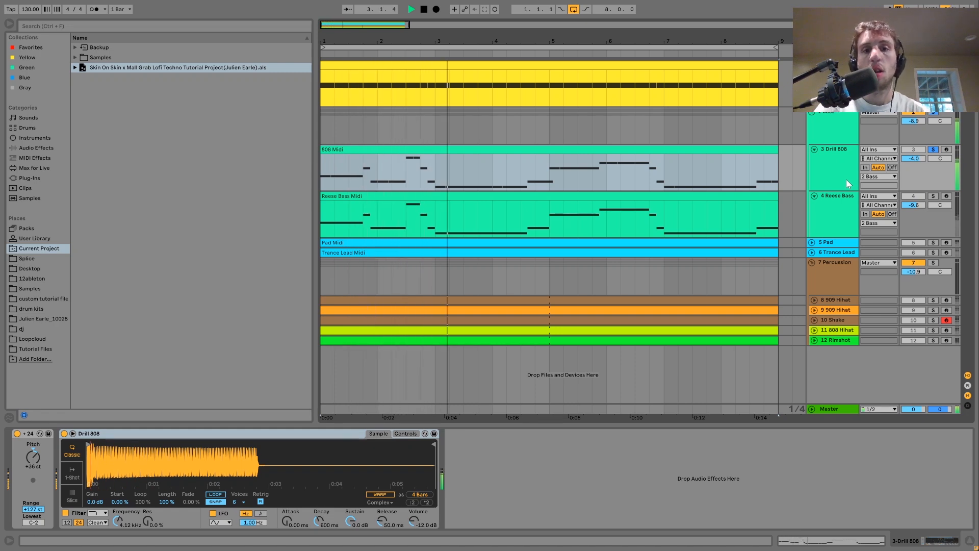
pyautogui.press('space')
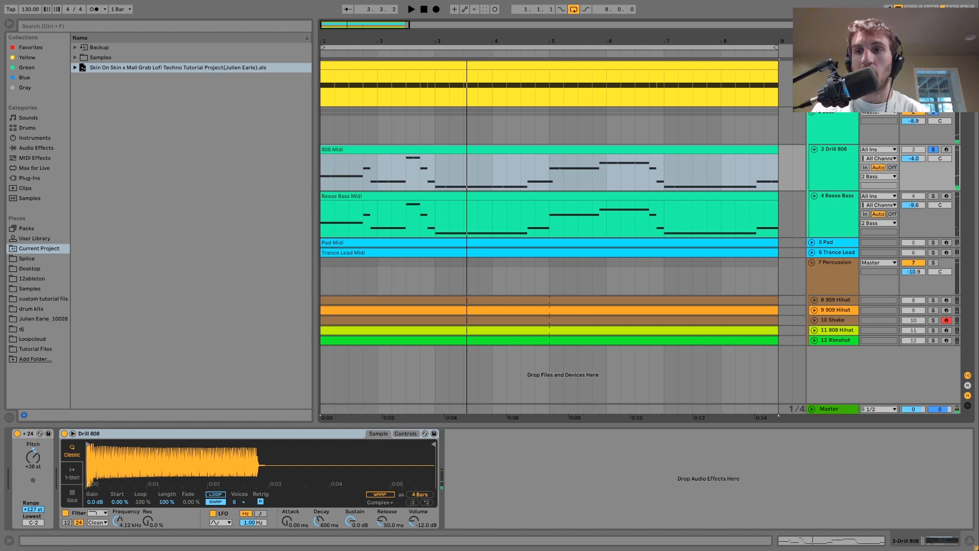
# Step: Try lowering the Drill 808's sustain to -59 dB during playback, and undo the envelope changes
pyautogui.click(823, 174)
pyautogui.press('space')
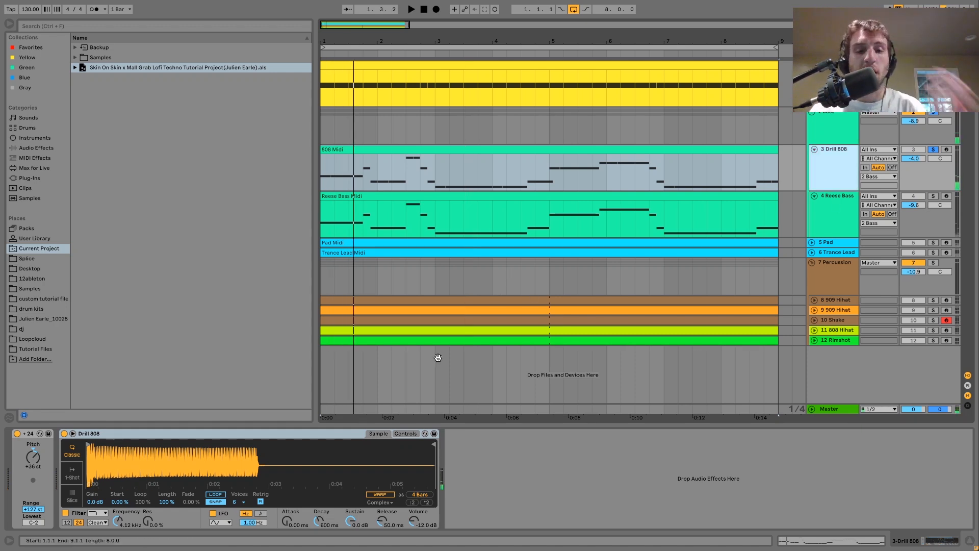
pyautogui.moveTo(350, 520); pyautogui.dragTo(320, 545)
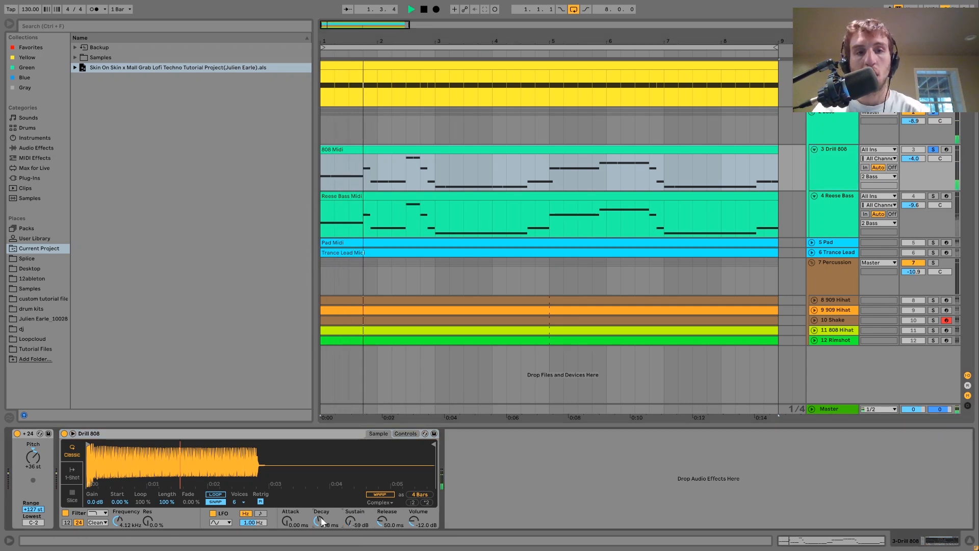
pyautogui.press('space')
pyautogui.hotkey('ctrl', 'z')
pyautogui.hotkey('ctrl', 'z')
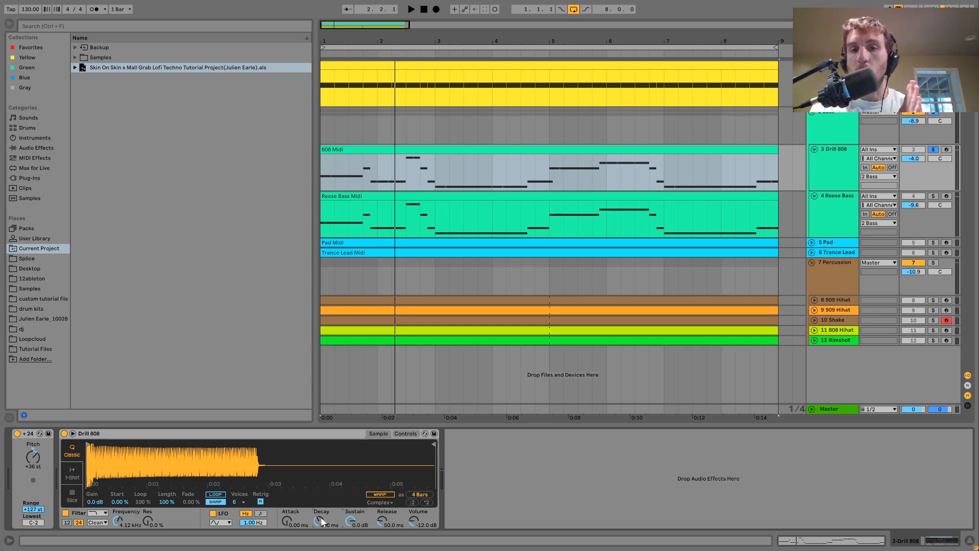
# Step: Play the Drill 808, solo and play the Reese Bass, and show its full chain with Wavetable and Auto Filter
pyautogui.press('space')
pyautogui.press('space')
pyautogui.click(846, 203)
pyautogui.press('space')
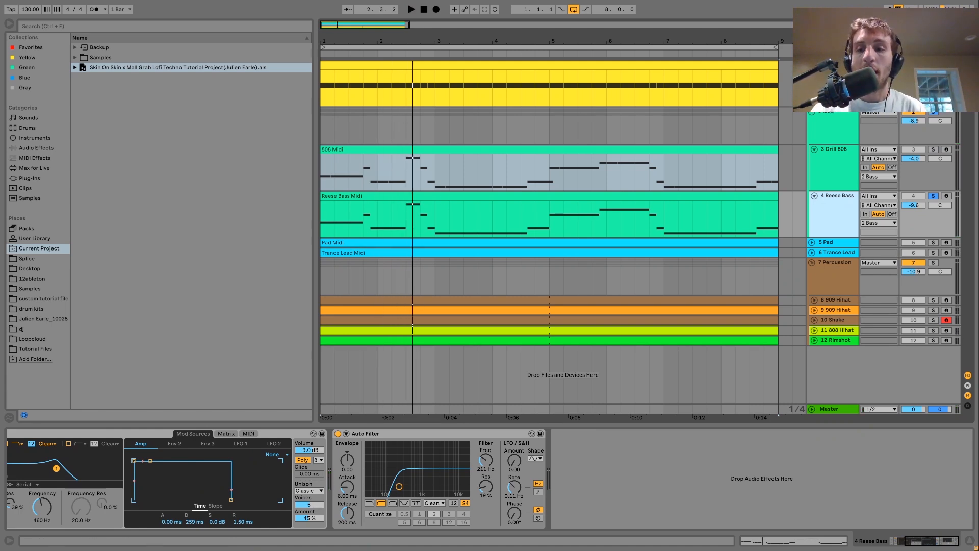
pyautogui.moveTo(943, 536); pyautogui.dragTo(927, 537)
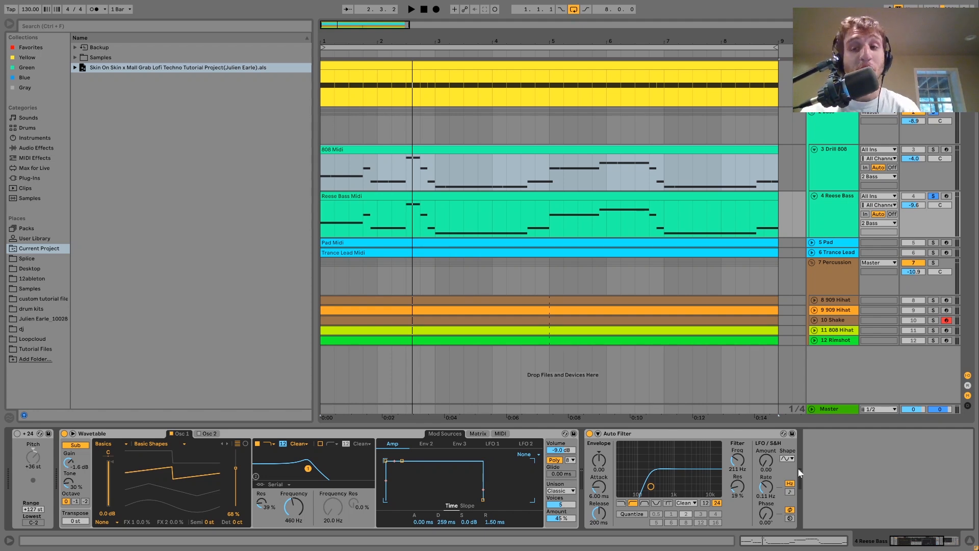
# Step: Compare the Drill 808 and Reese Bass by soloing each during playback, and play both bass layers together
pyautogui.click(934, 149)
pyautogui.press('space')
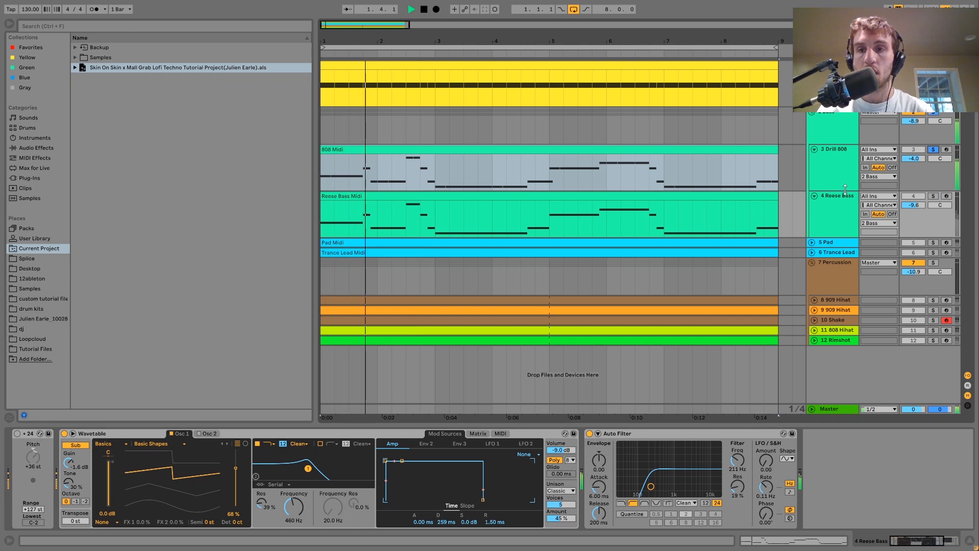
pyautogui.keyDown('ctrl'); pyautogui.click(933, 196); pyautogui.keyUp('ctrl')
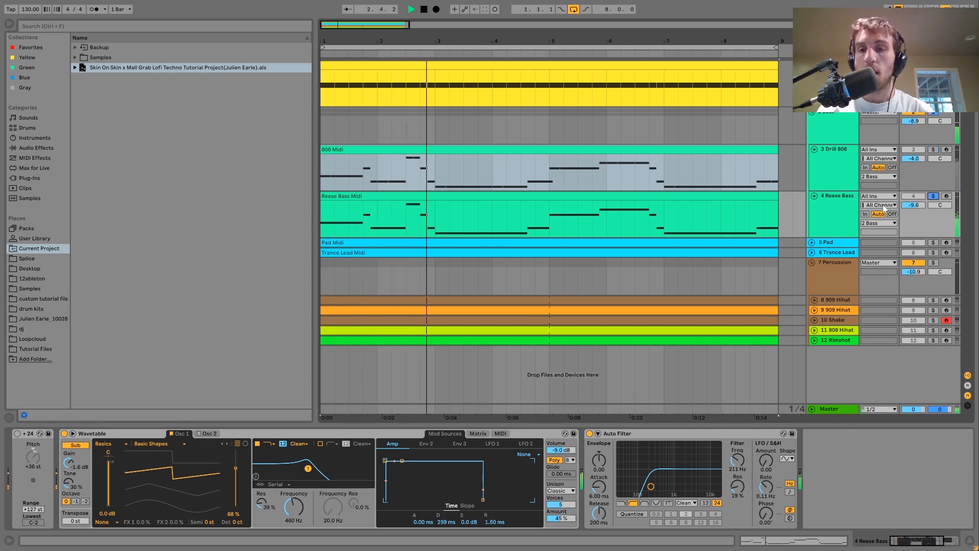
pyautogui.click(836, 217)
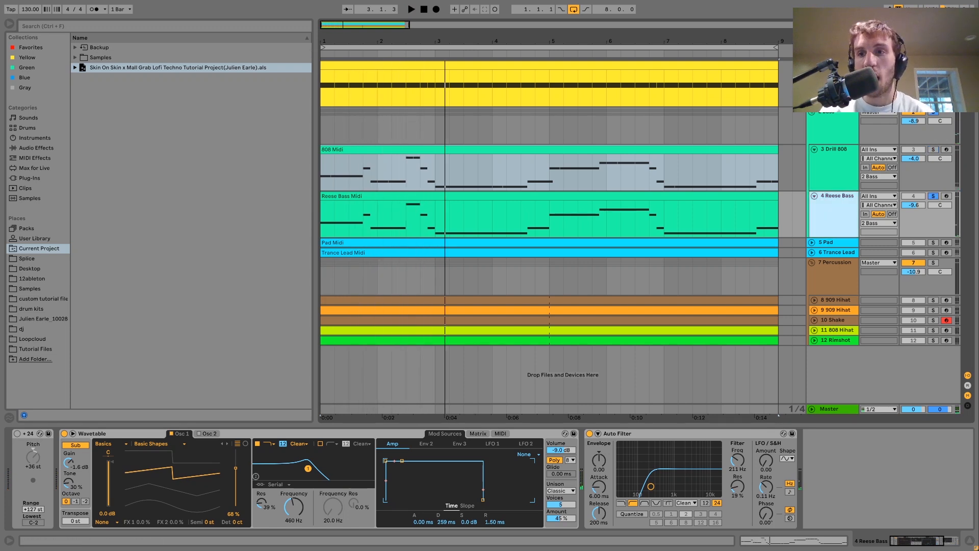
pyautogui.press('space')
pyautogui.press('space')
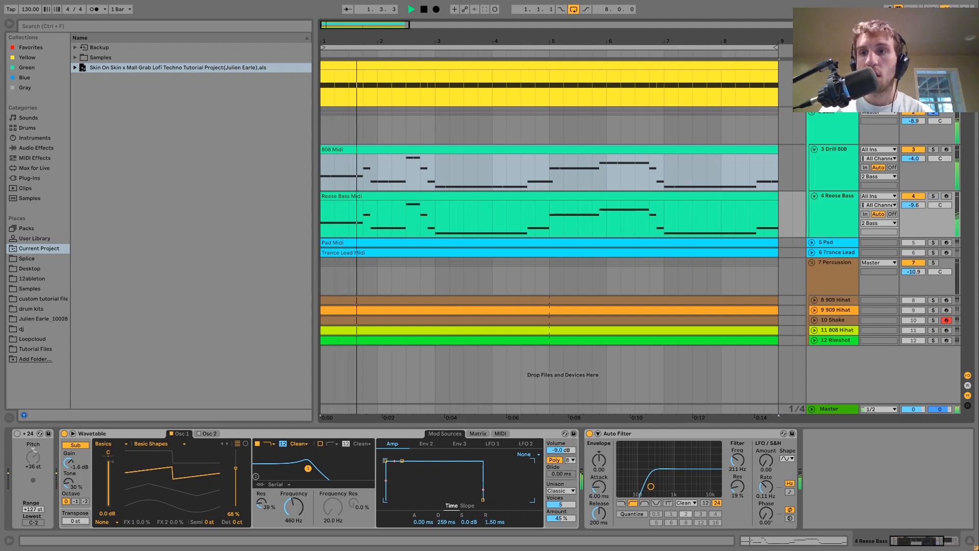
pyautogui.press('space')
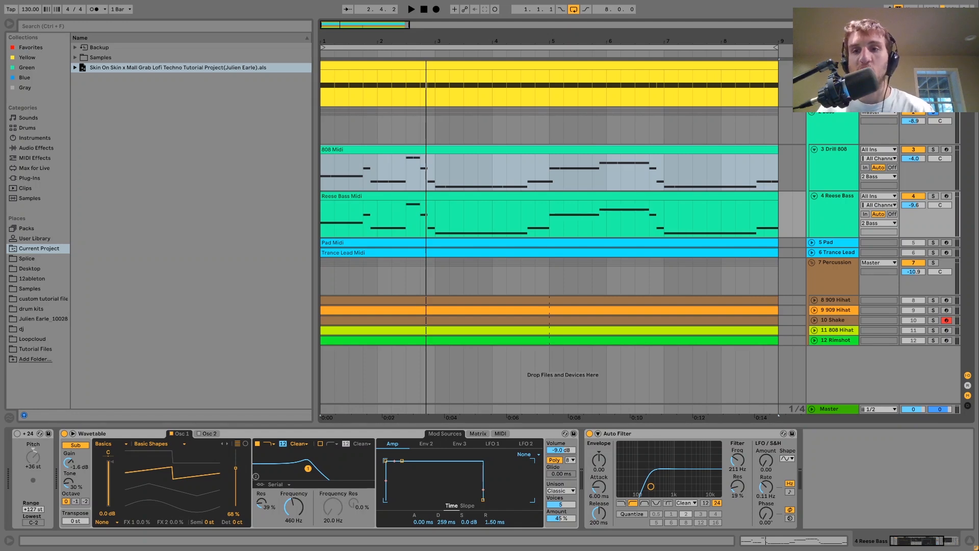
# Step: Mute the Reese Bass during playback to compare the bass without it, and unmute it
pyautogui.press('space')
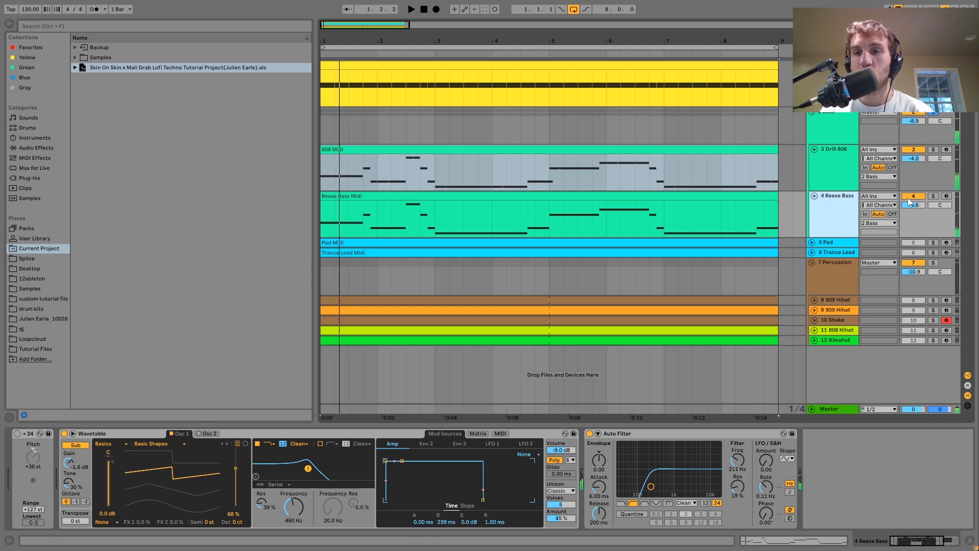
pyautogui.click(912, 198)
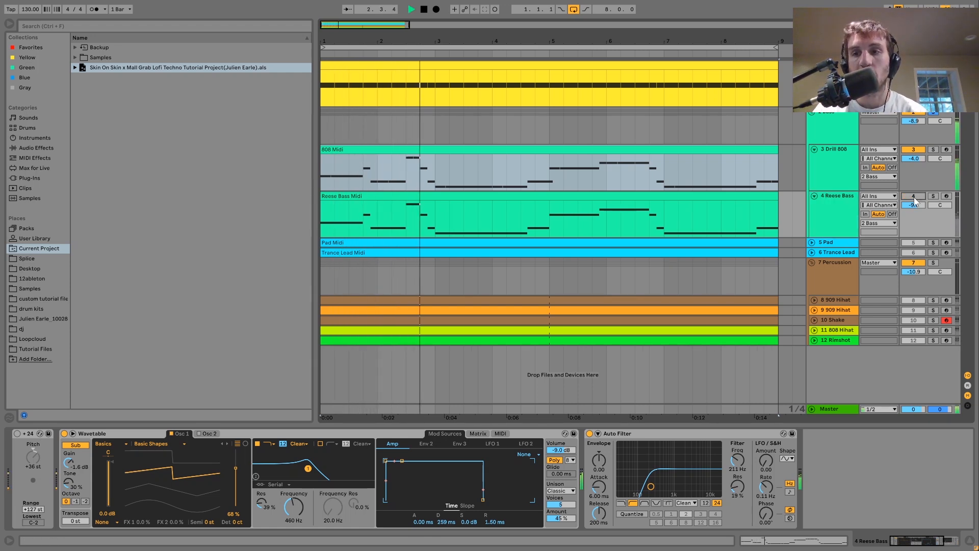
pyautogui.click(913, 197)
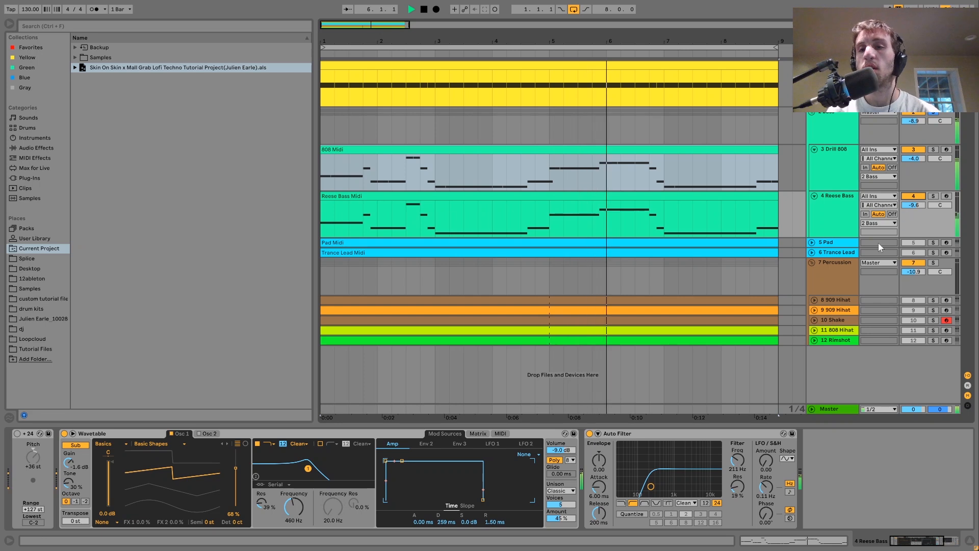
pyautogui.press('space')
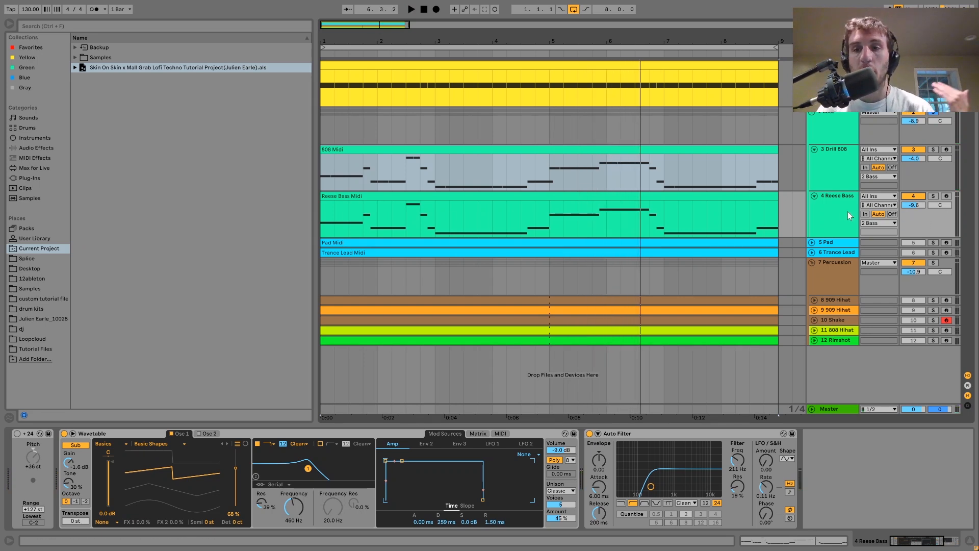
# Step: Show the Bass group's Drum Buss, sidechain Compressor and EQ Eight, and play the bass through them
pyautogui.click(828, 124)
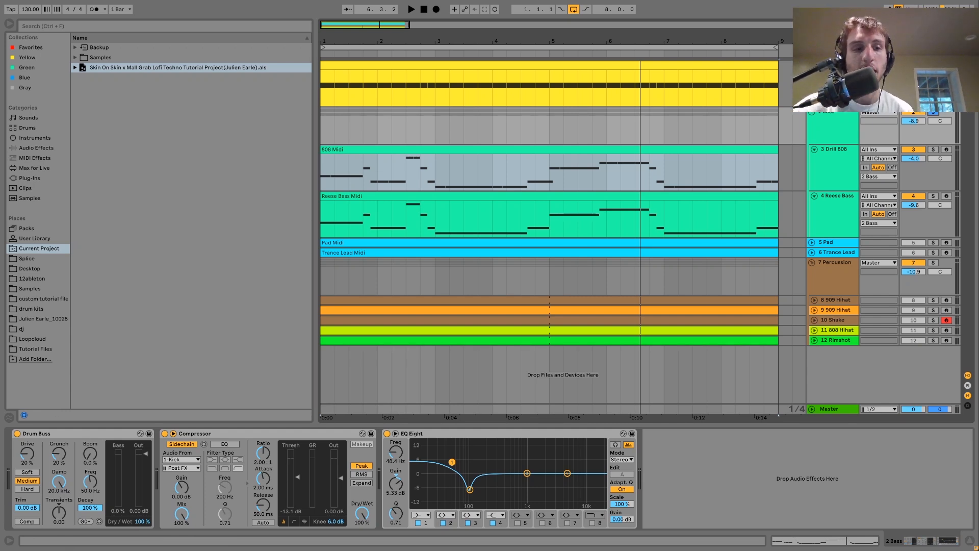
pyautogui.press('space')
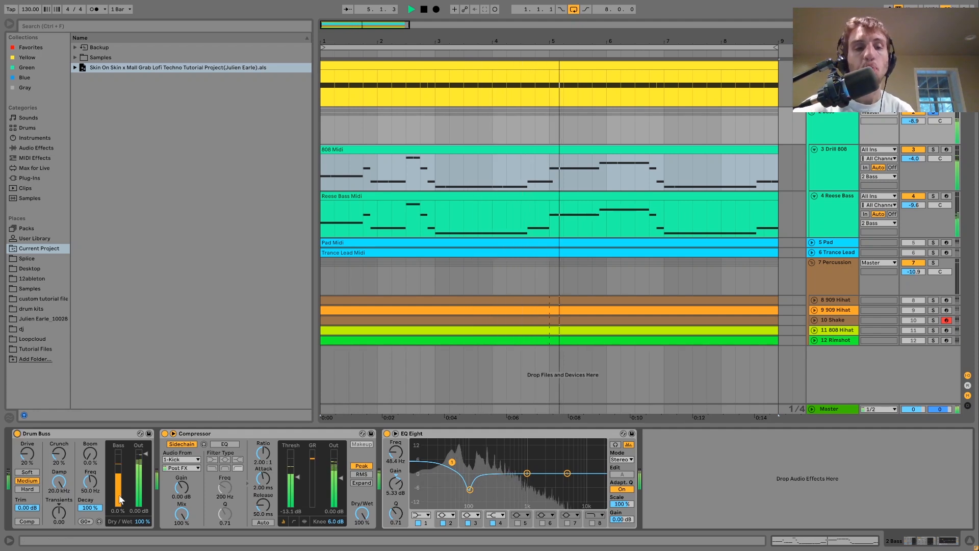
pyautogui.press('space')
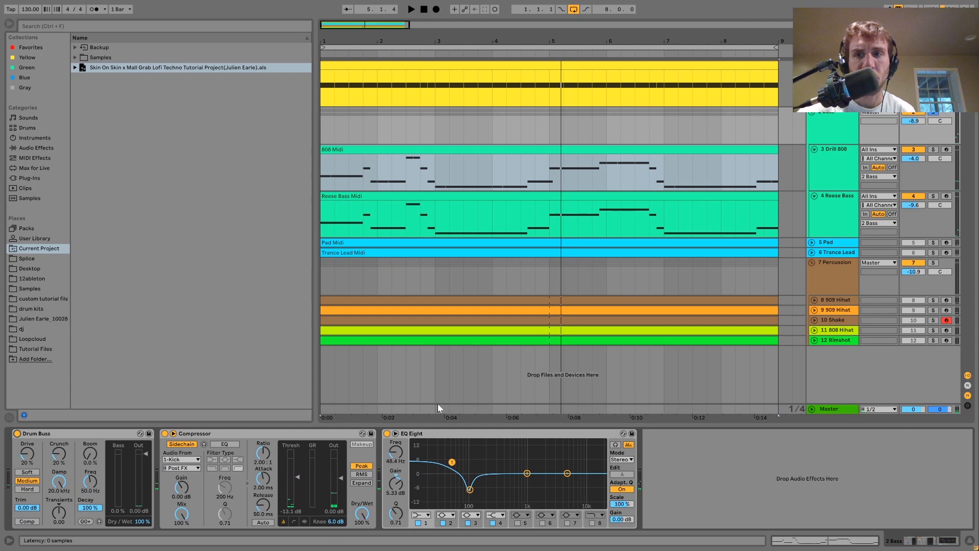
pyautogui.press('space')
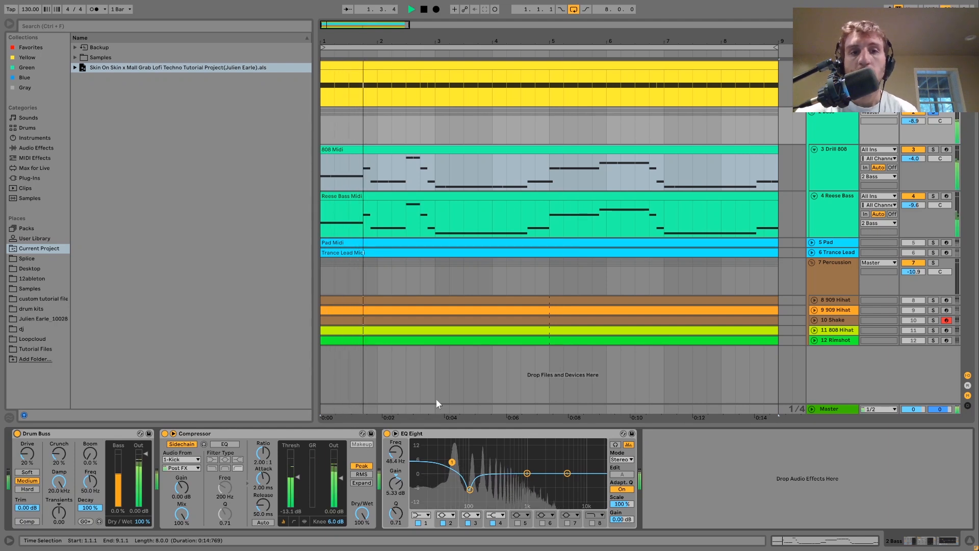
pyautogui.press('space')
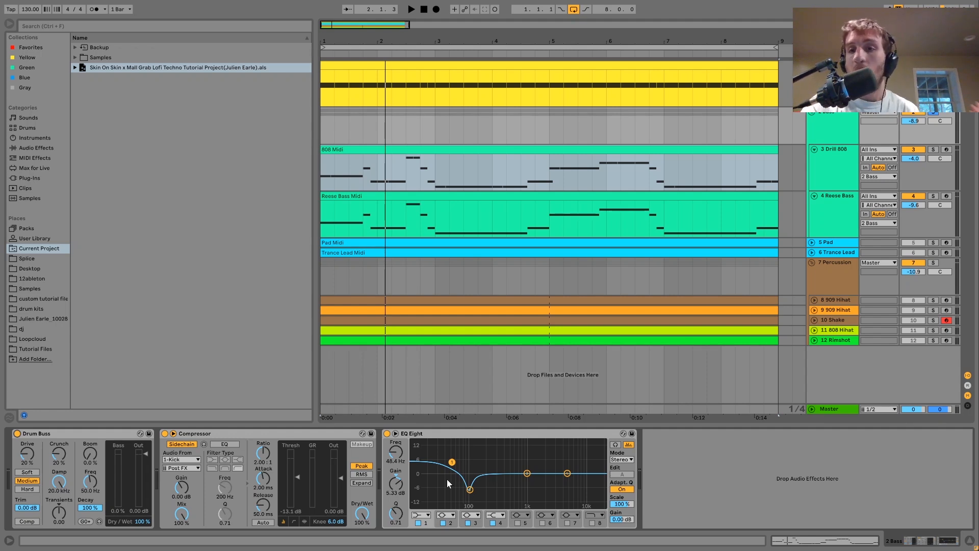
# Step: Solo the Pad track, play it and unfold the track in the arrangement
pyautogui.click(934, 243)
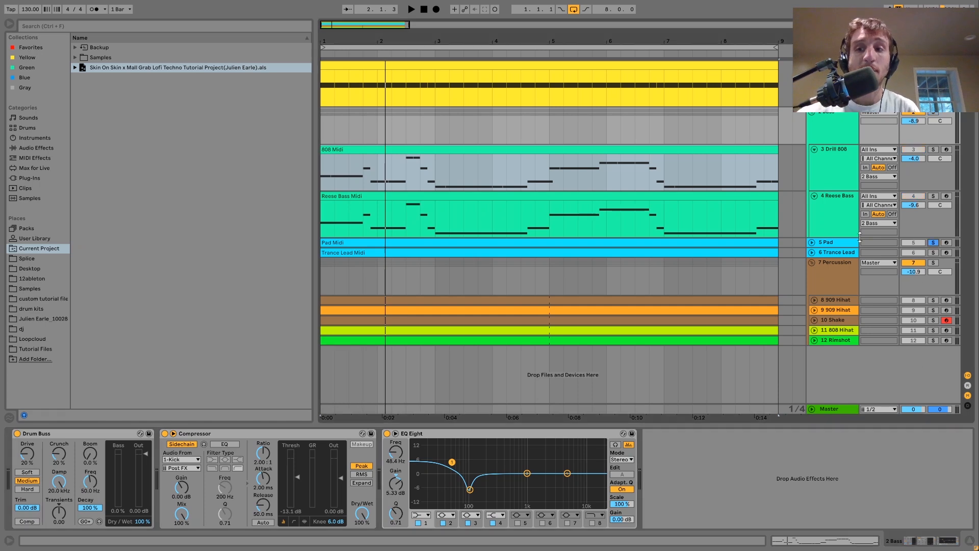
pyautogui.click(824, 244)
pyautogui.press('space')
pyautogui.click(811, 243)
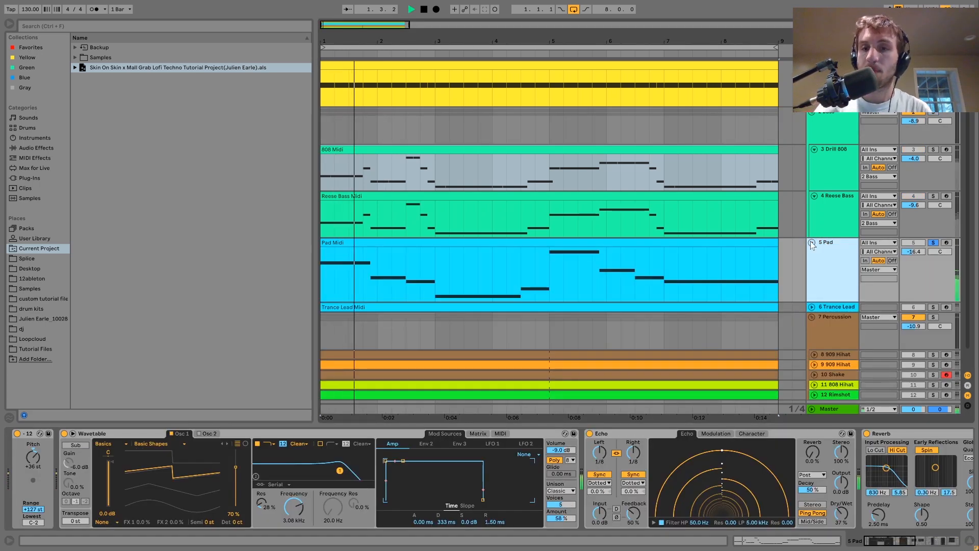
# Step: Open the Pad Midi clip to examine its notes, and play the soloed Pad
pyautogui.doubleClick(689, 244)
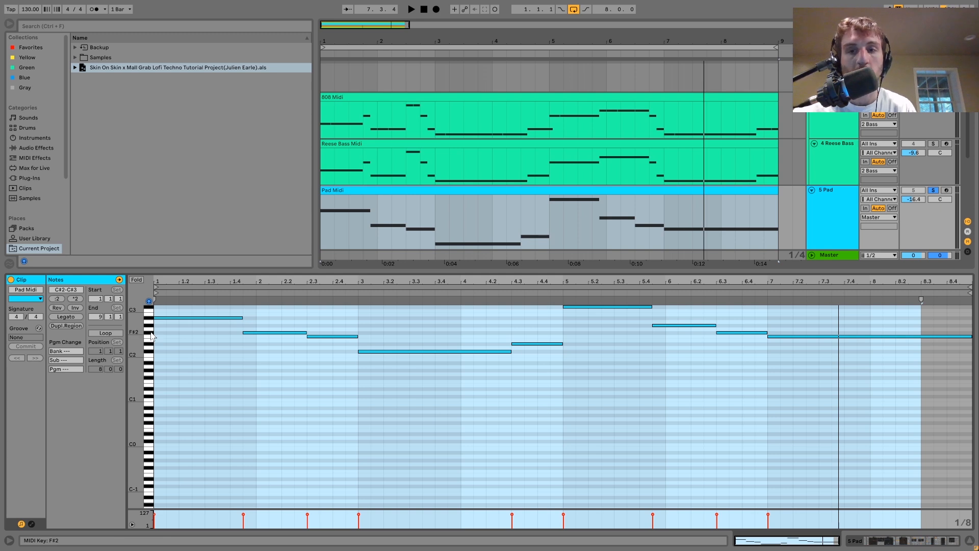
pyautogui.scroll(1, 775, 203)
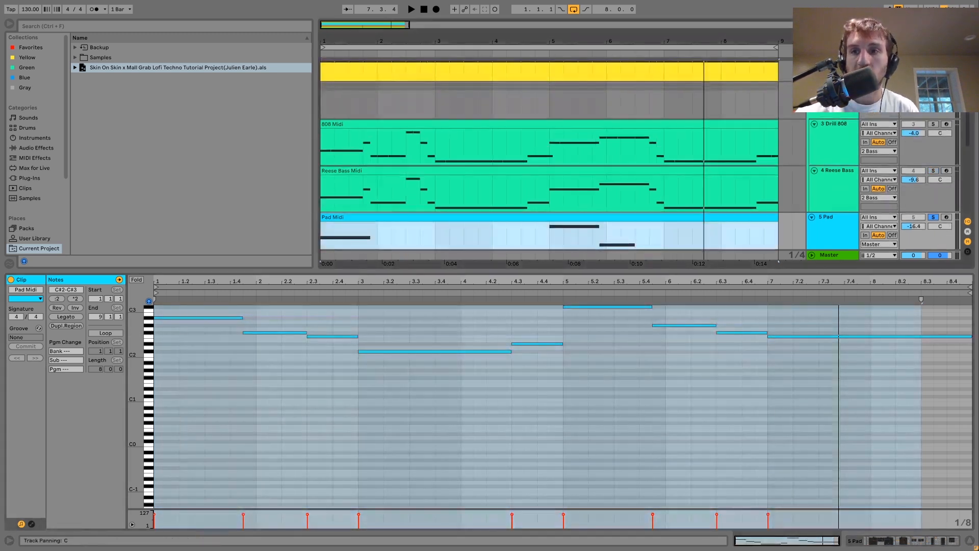
pyautogui.press('space')
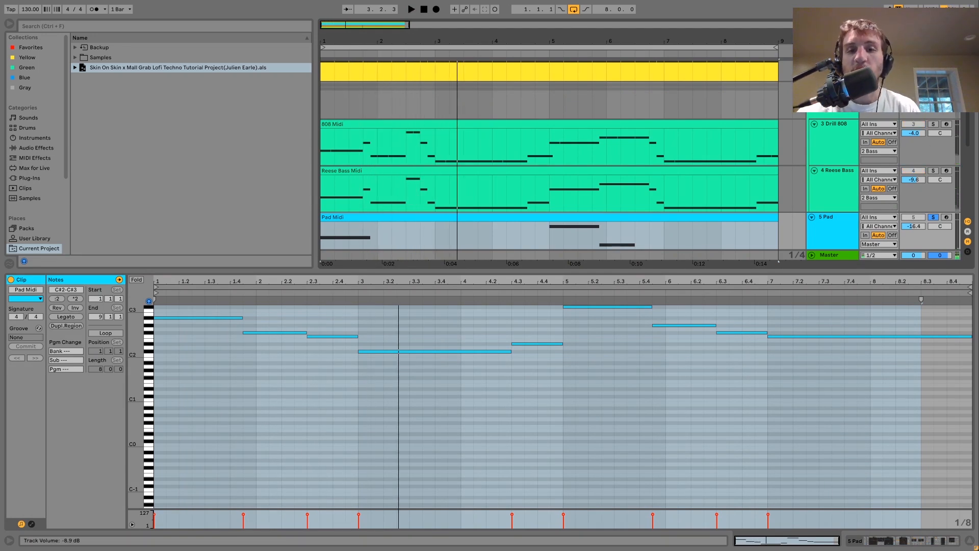
# Step: Compare the Pad Midi clip with the bass clips above it, and show the Pad track's device chain
pyautogui.click(847, 220)
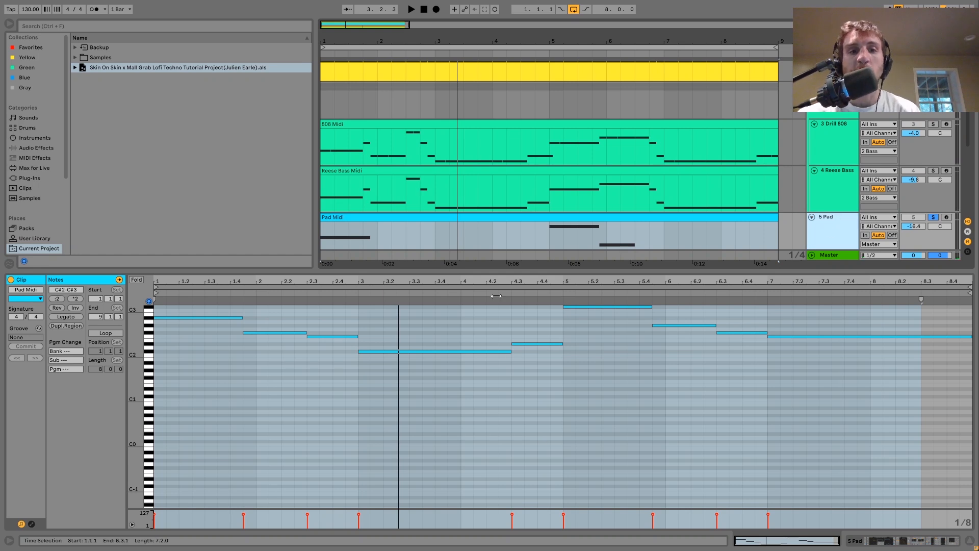
pyautogui.click(437, 216)
pyautogui.scroll(-2, 436, 217)
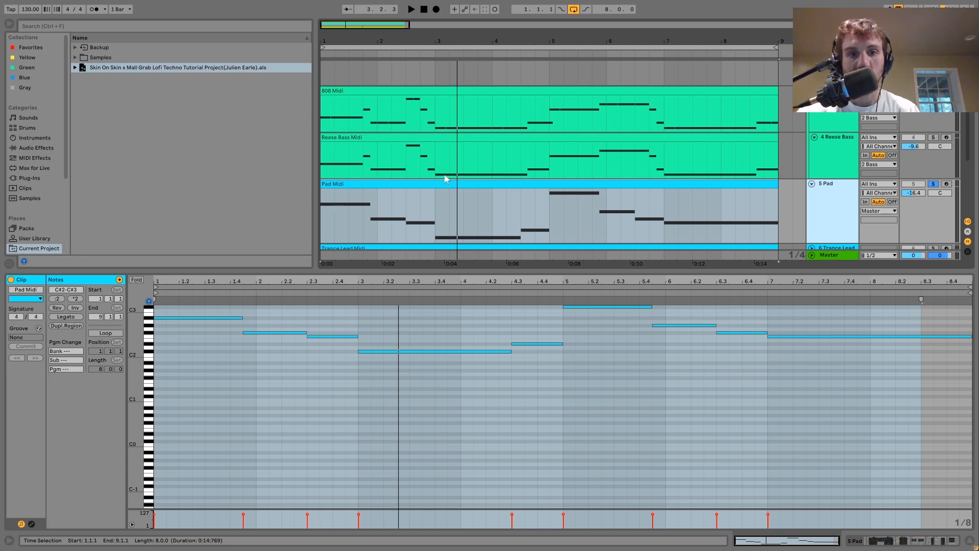
pyautogui.click(827, 236)
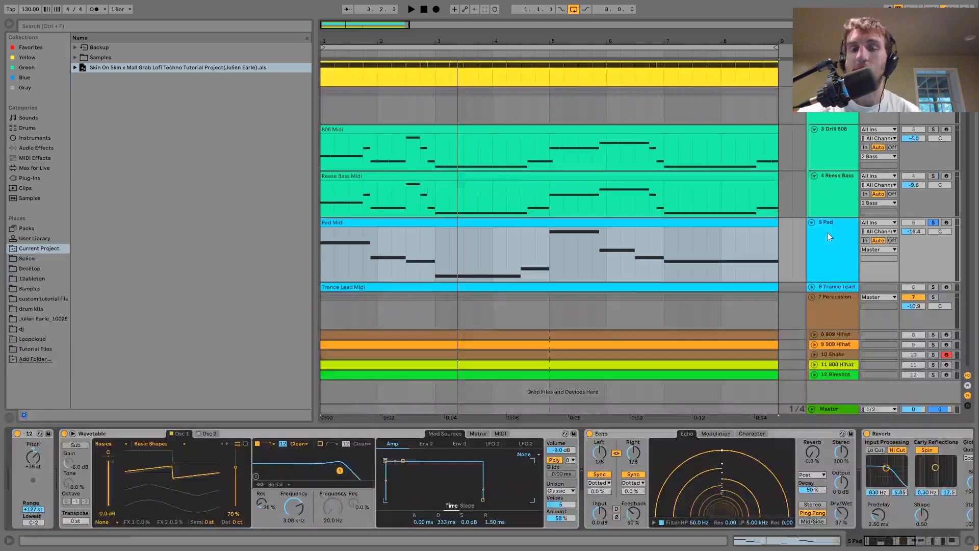
# Step: Select the Pad Midi clip and play the soloed Pad from bar 1
pyautogui.click(663, 220)
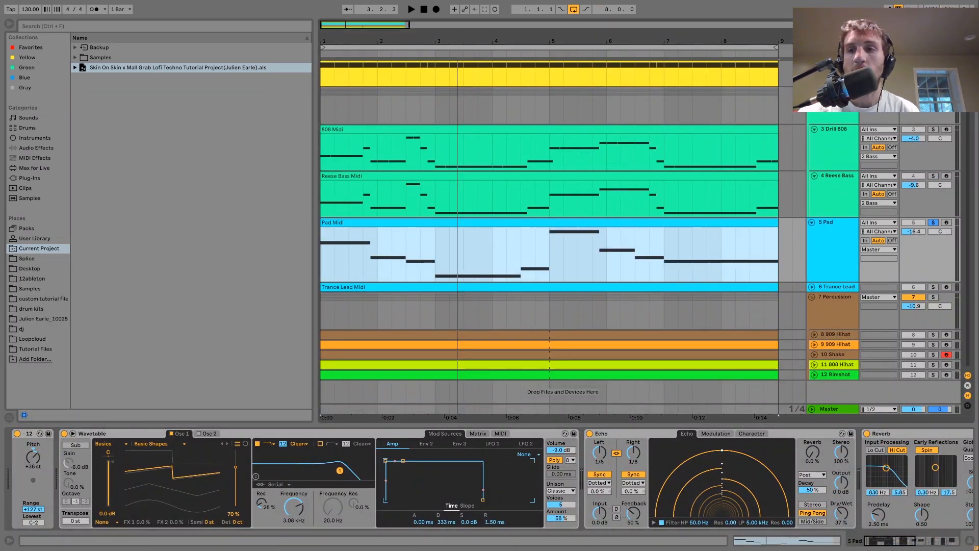
pyautogui.press('space')
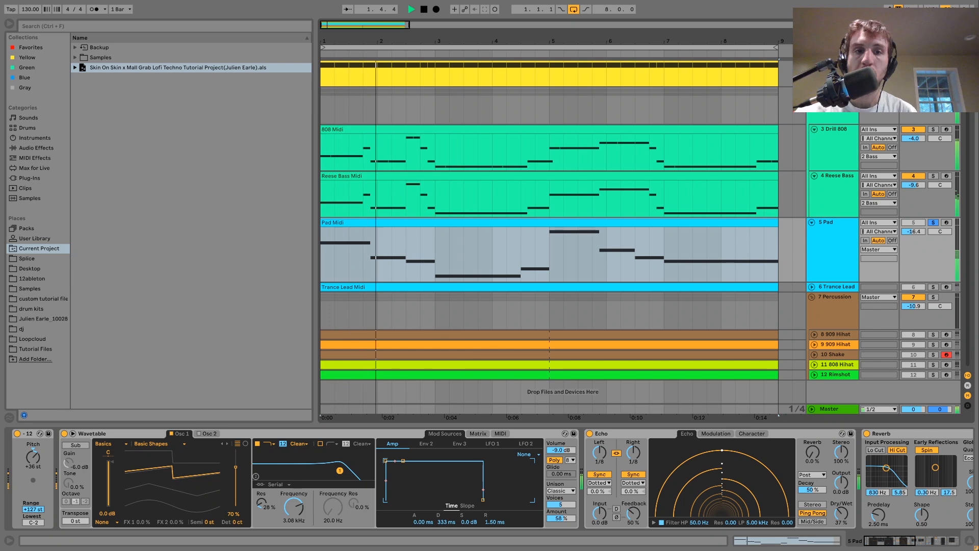
pyautogui.press('space')
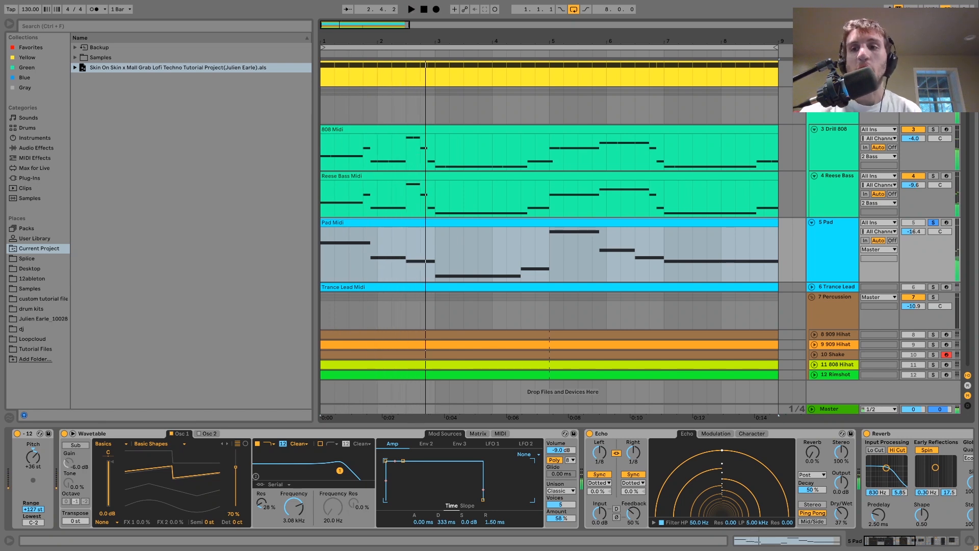
# Step: Open the Pad Midi clip to examine its note pattern, and return to the Pad track's device chain
pyautogui.doubleClick(540, 217)
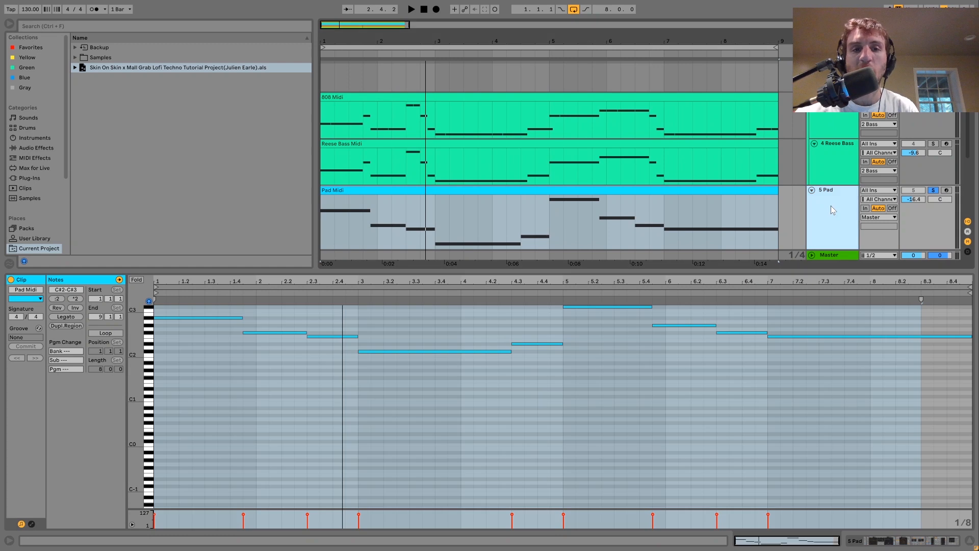
pyautogui.click(830, 206)
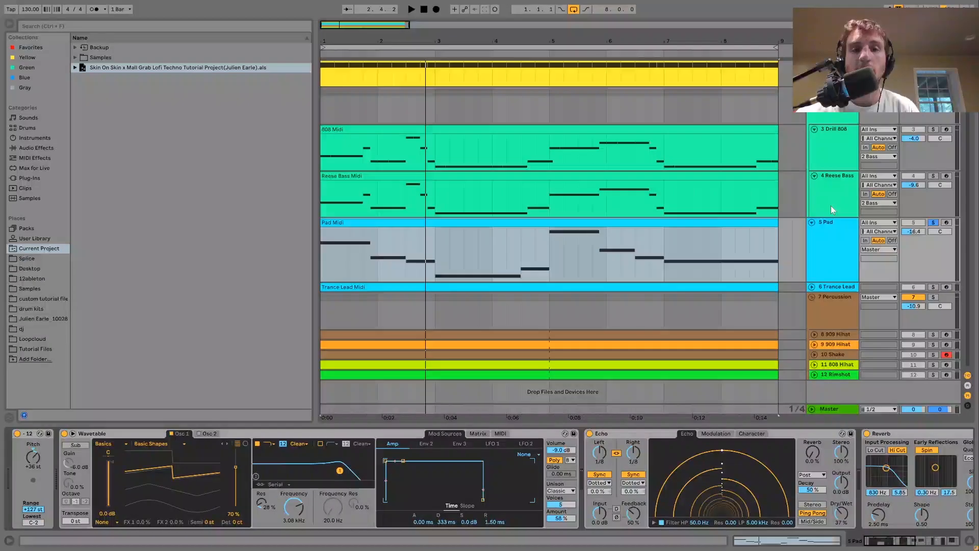
pyautogui.press('F3')
pyautogui.press('F4')
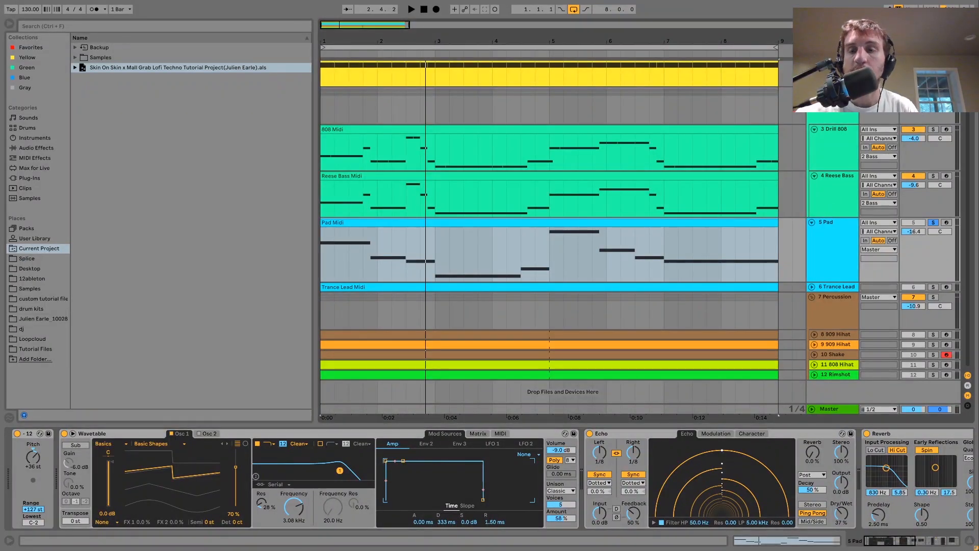
# Step: Play the soloed Pad from bar 1, from its second note, and from its third note at 2.3.1
pyautogui.press('space')
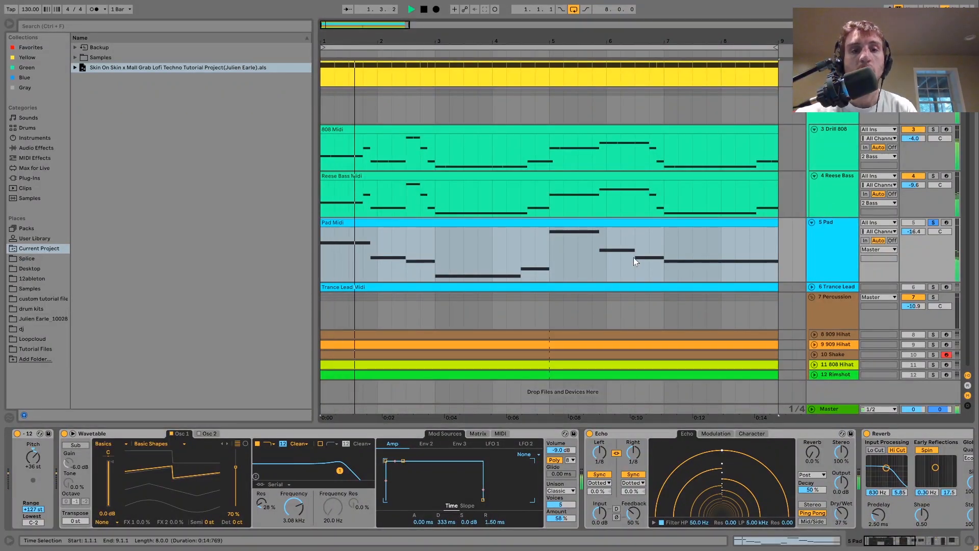
pyautogui.press('space')
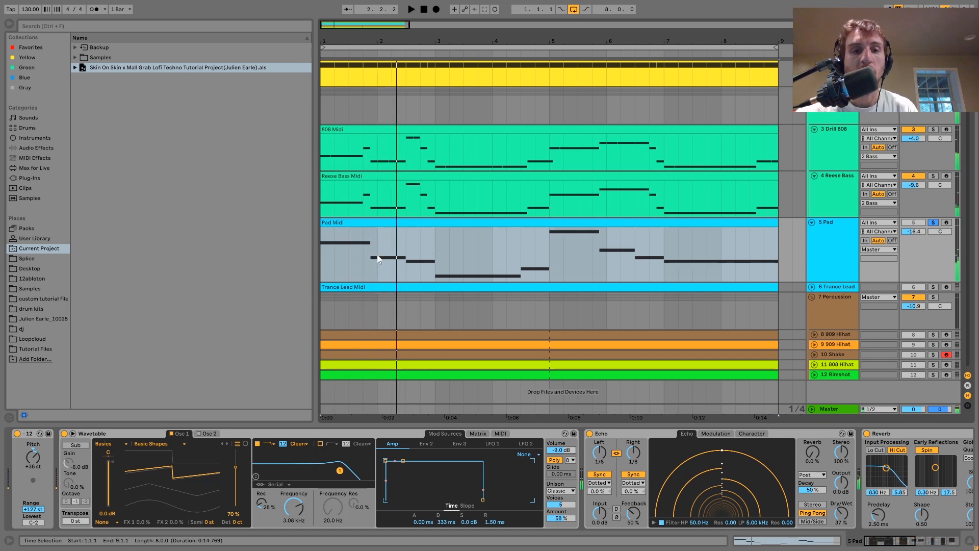
pyautogui.click(375, 264)
pyautogui.press('space')
pyautogui.press('space')
pyautogui.click(402, 261)
pyautogui.press('space')
pyautogui.press('space')
pyautogui.press('space')
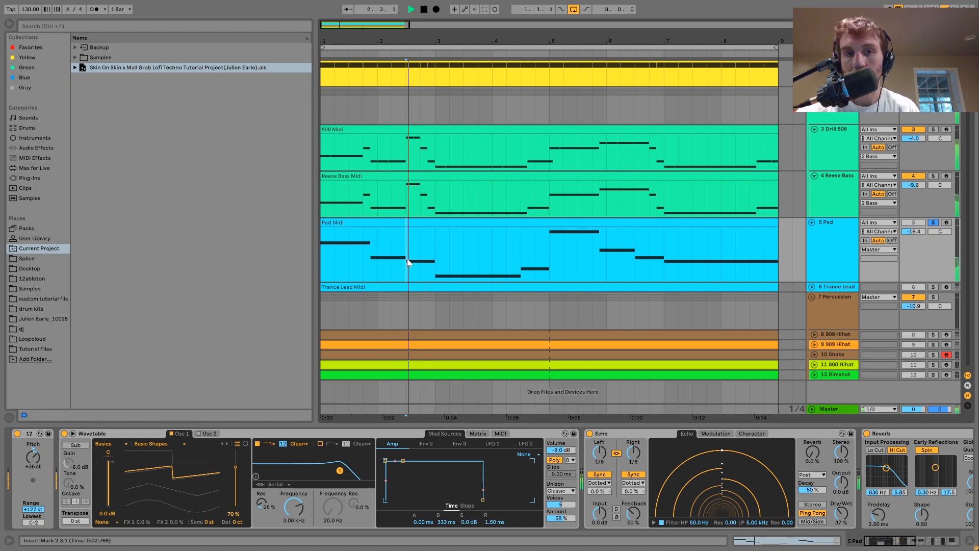
pyautogui.press('space')
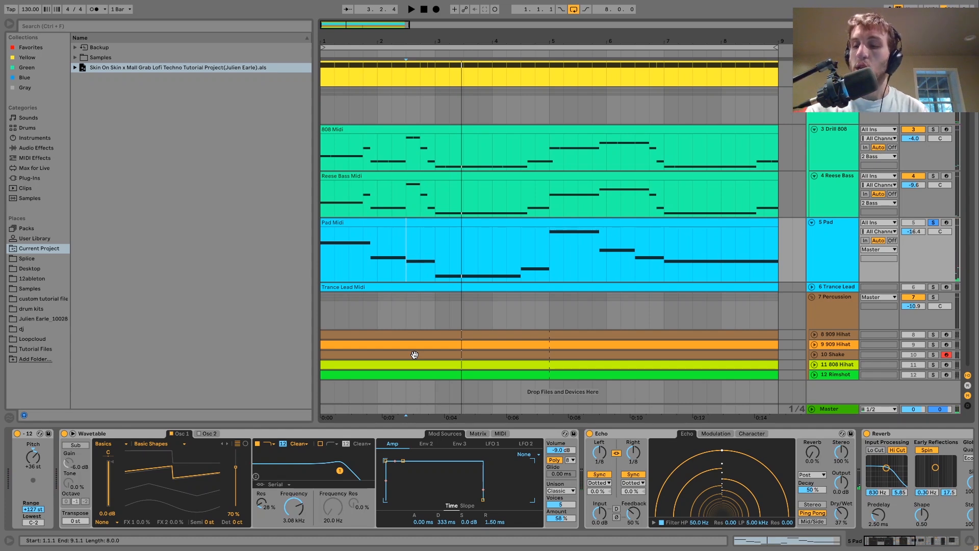
# Step: Select the whole Pad Midi clip again and play its opening to hear the Wavetable sound
pyautogui.click(610, 223)
pyautogui.press('space')
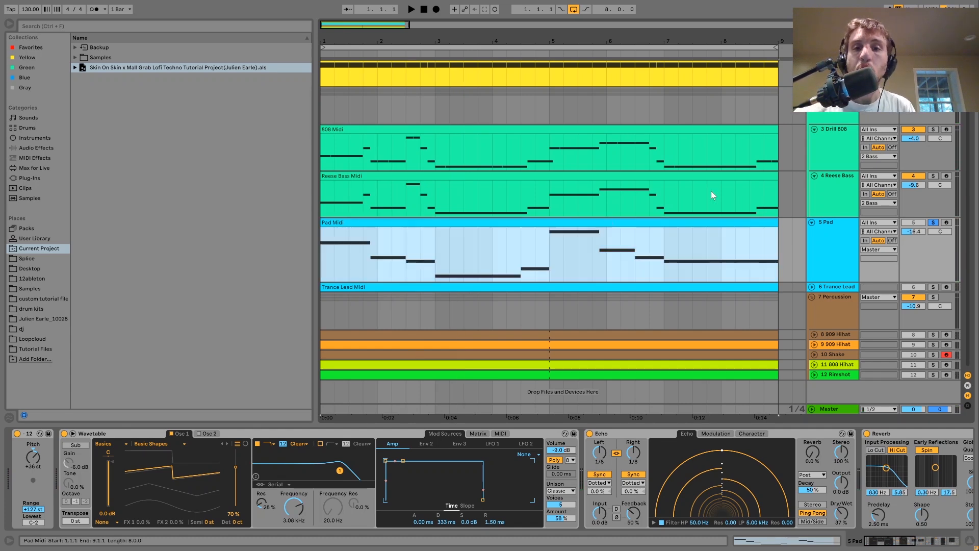
pyautogui.click(934, 224)
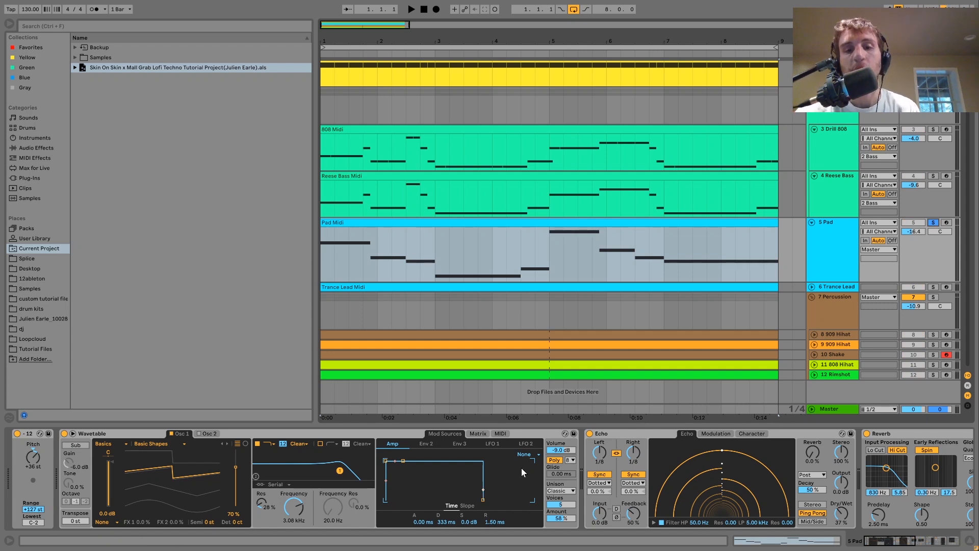
pyautogui.press('space')
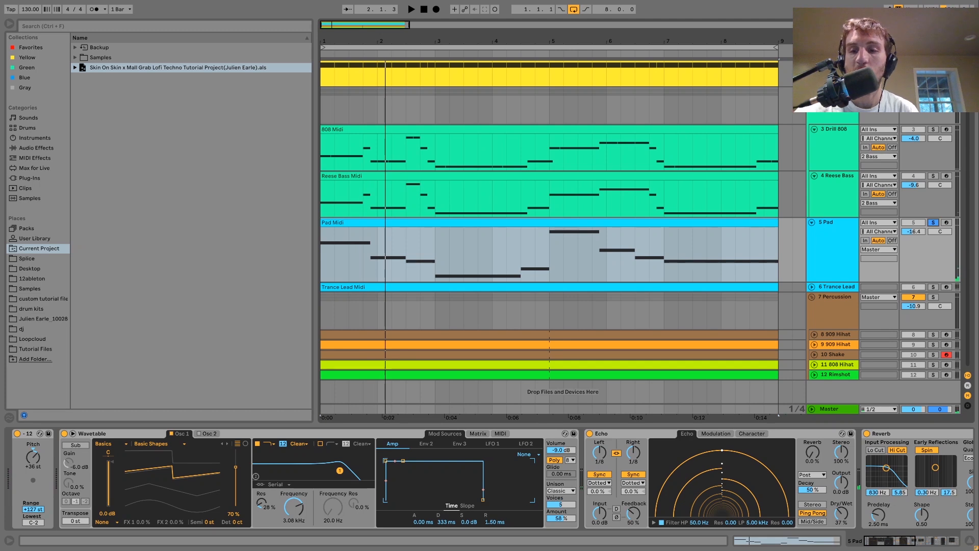
# Step: Examine the Pad's Echo, Reverb, Drum Buss, sidechain Compressor and Auto Filter, and play the Pad through them
pyautogui.moveTo(873, 539); pyautogui.dragTo(896, 547)
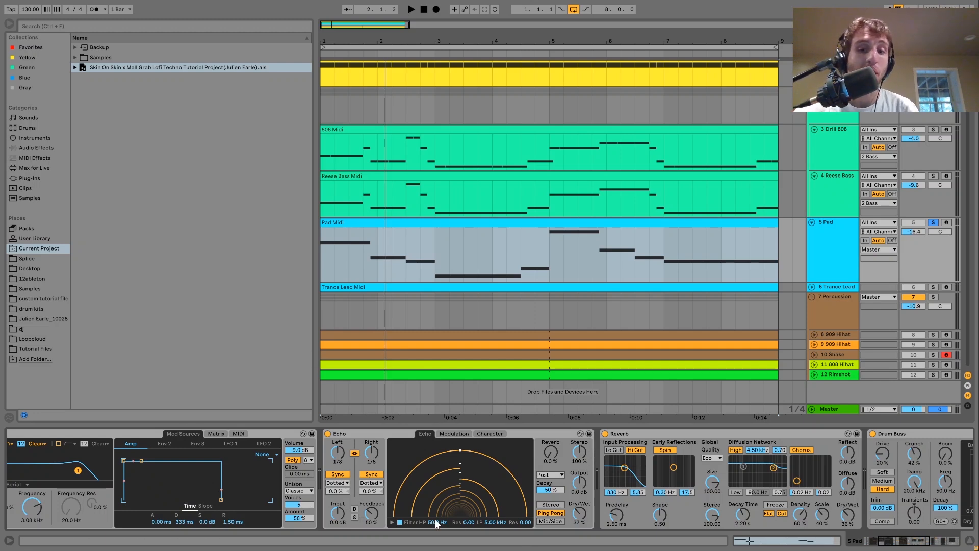
pyautogui.hscroll(4, 485, 472)
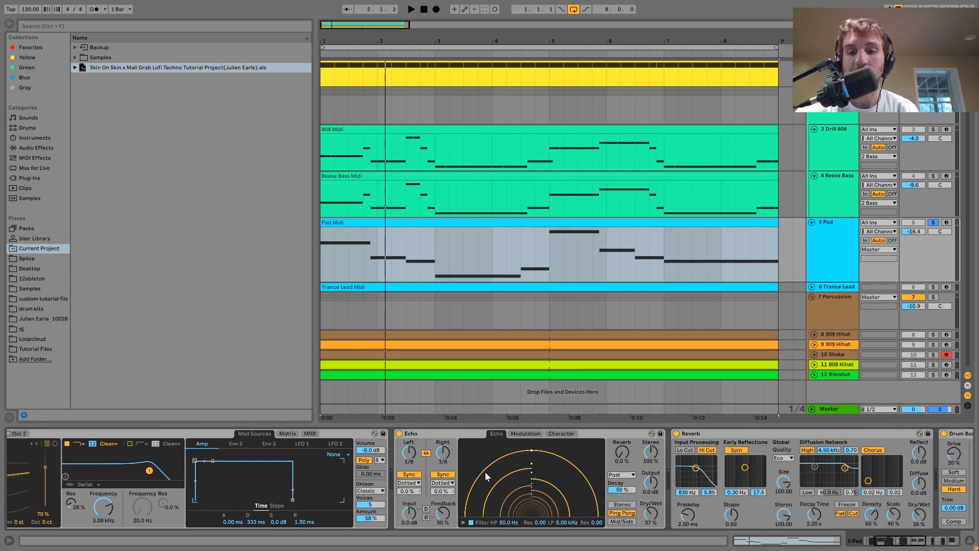
pyautogui.hscroll(15, 485, 472)
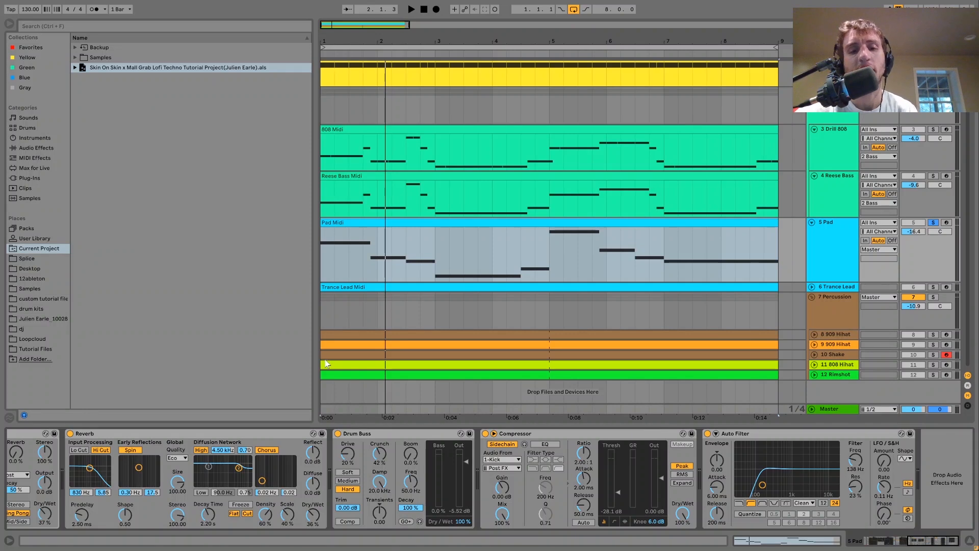
pyautogui.press('space')
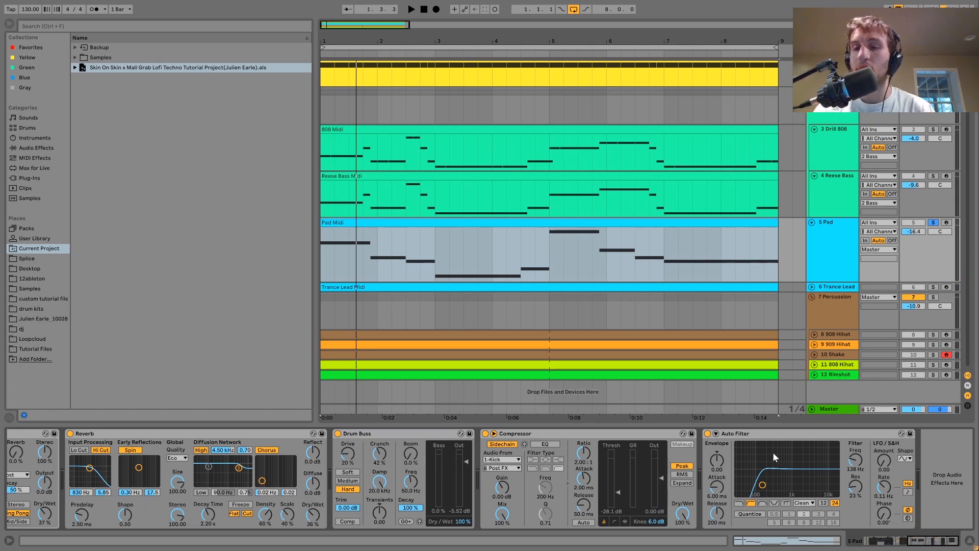
# Step: Solo and unfold the Trance Lead track, and open its MIDI clip while the lead plays
pyautogui.click(933, 288)
pyautogui.click(815, 290)
pyautogui.press('space')
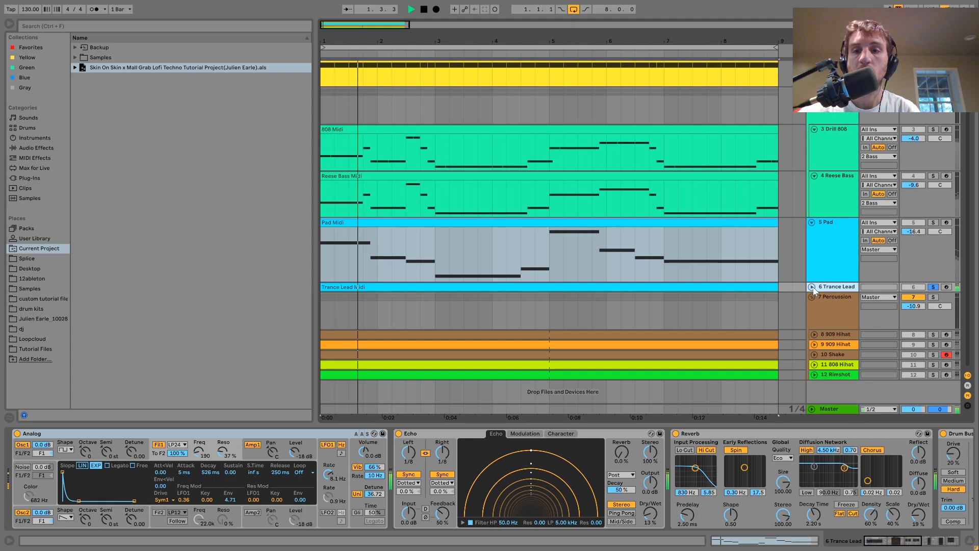
pyautogui.click(812, 287)
pyautogui.doubleClick(740, 306)
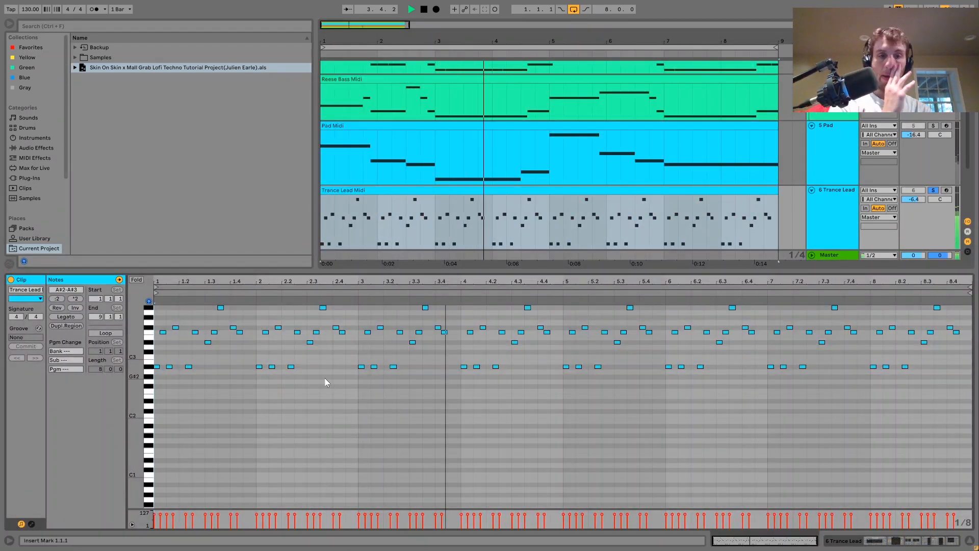
pyautogui.press('space')
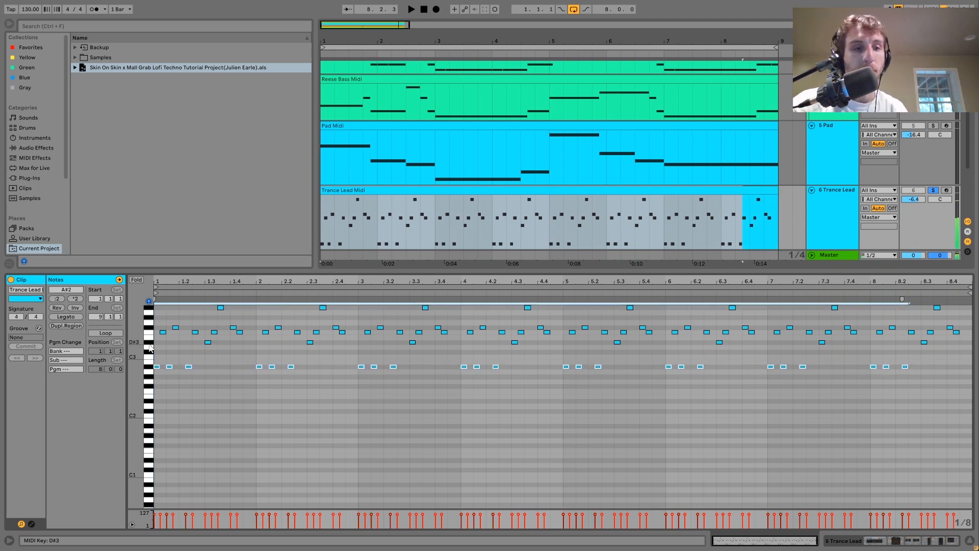
# Step: Highlight the Trance Lead clip's notes one pitch at a time: D#3, F3, F#3 and A#3
pyautogui.click(150, 346)
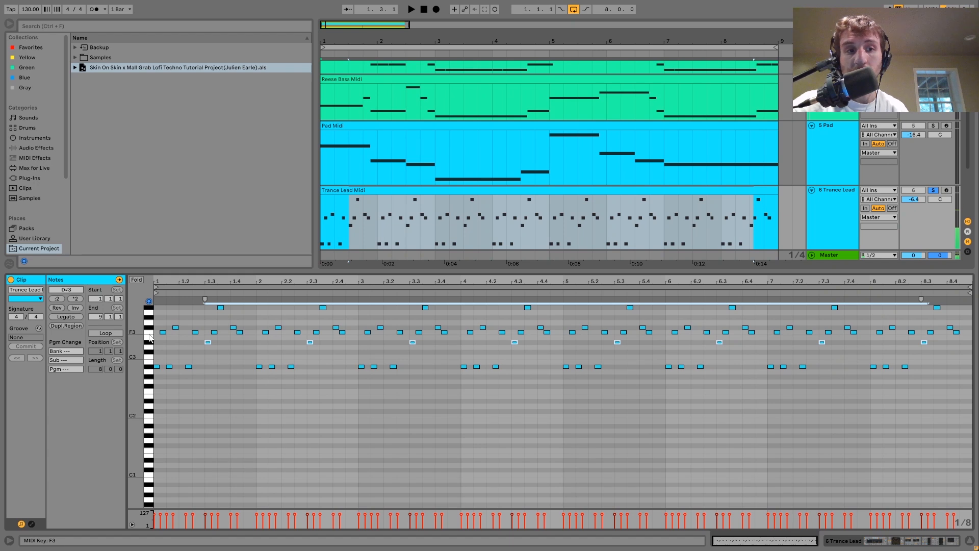
pyautogui.click(150, 335)
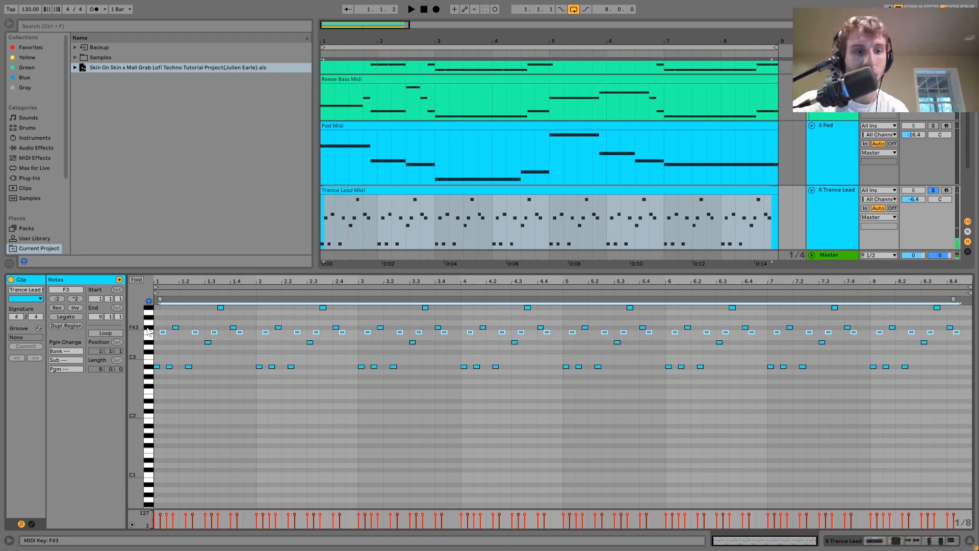
pyautogui.click(148, 331)
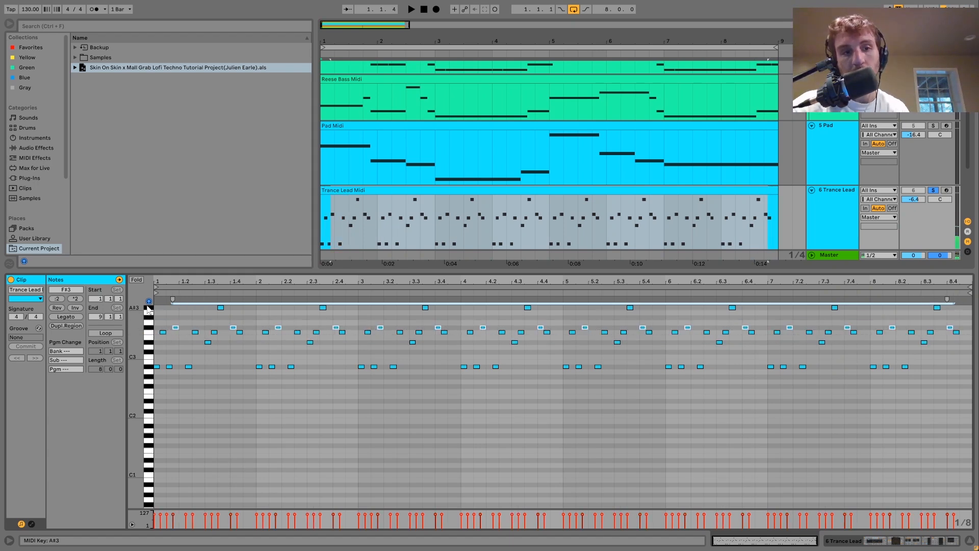
pyautogui.click(148, 308)
# Step: Select ranges of notes at the start of the Trance Lead clip and play the soloed pattern from bar 1
pyautogui.moveTo(159, 327); pyautogui.dragTo(283, 408)
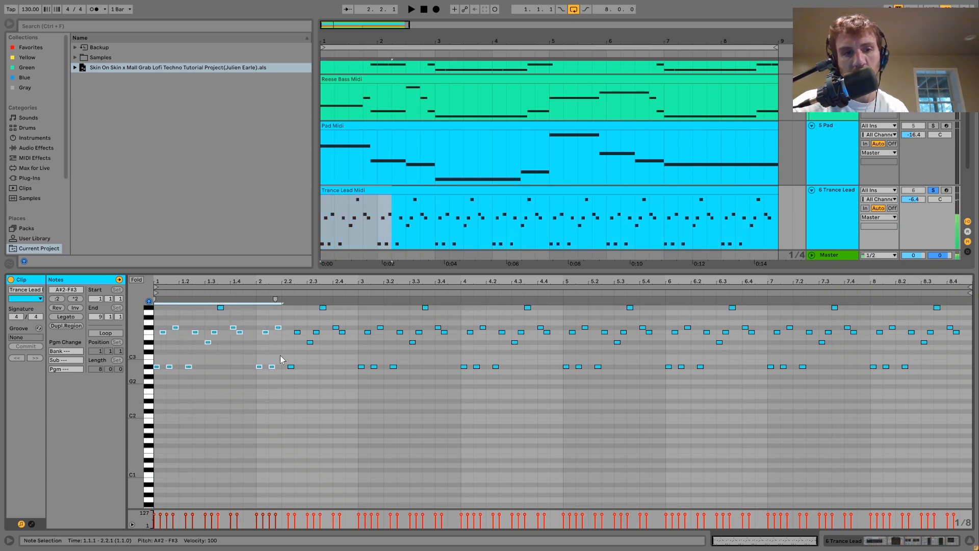
pyautogui.press('space')
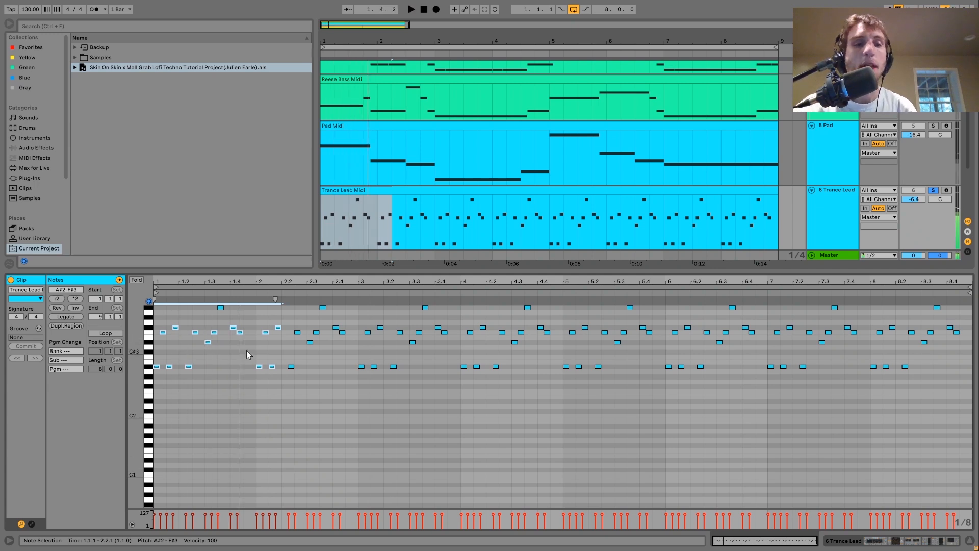
pyautogui.click(244, 353)
pyautogui.moveTo(245, 351); pyautogui.dragTo(156, 341)
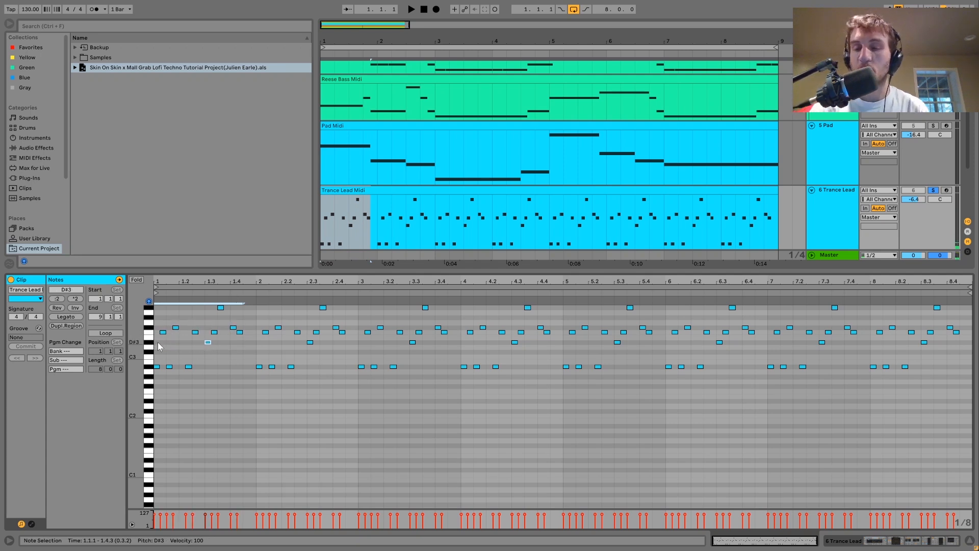
pyautogui.press('space')
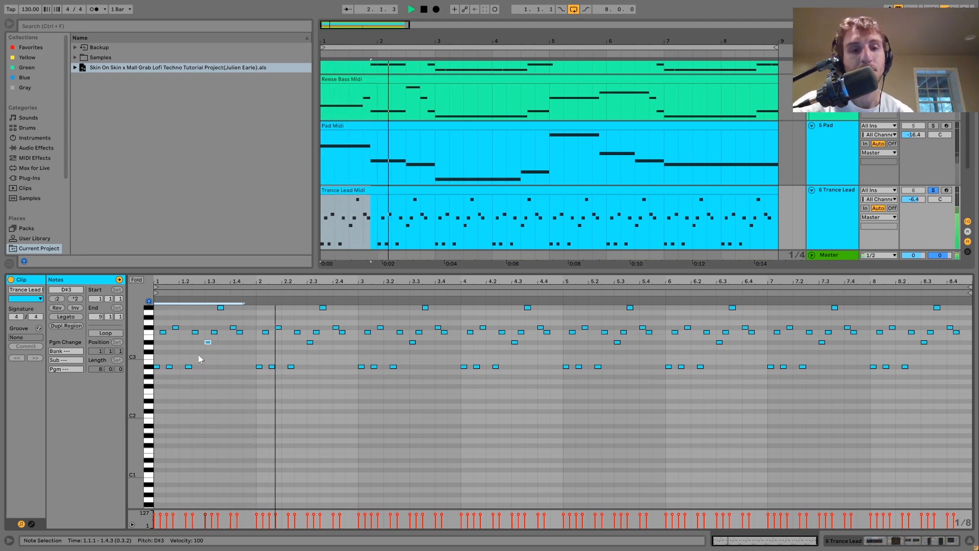
pyautogui.press('space')
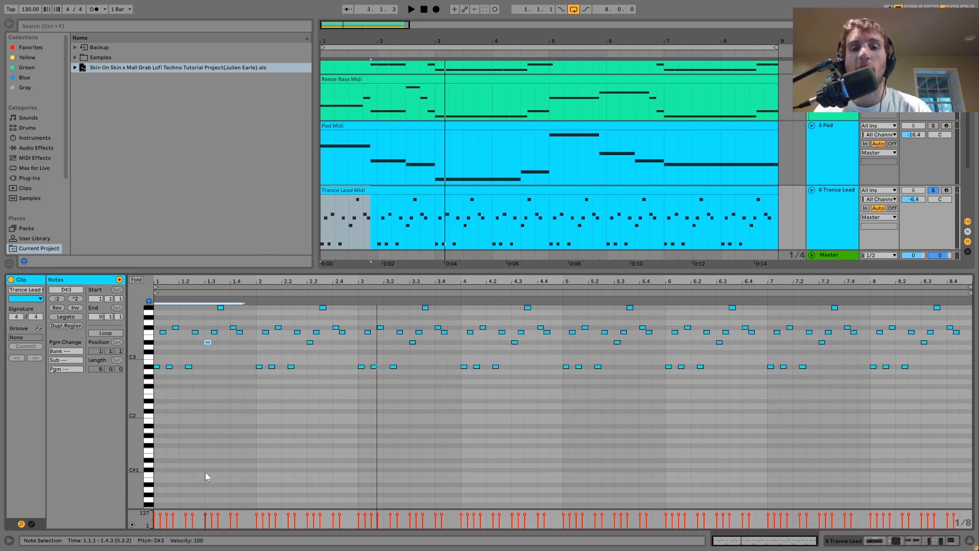
# Step: Play the soloed lead and show the Trance Lead track's device chain below the arrangement
pyautogui.press('space')
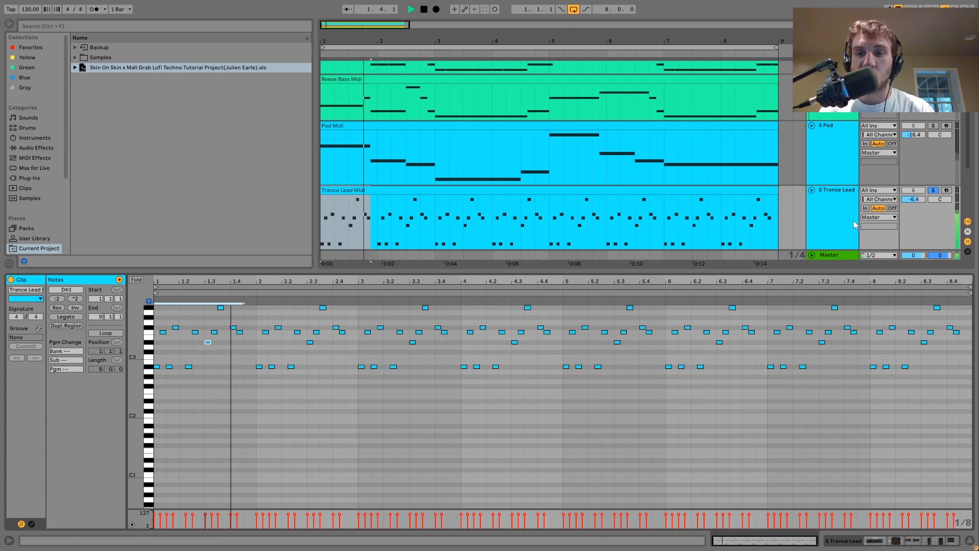
pyautogui.click(826, 224)
pyautogui.scroll(5, 826, 225)
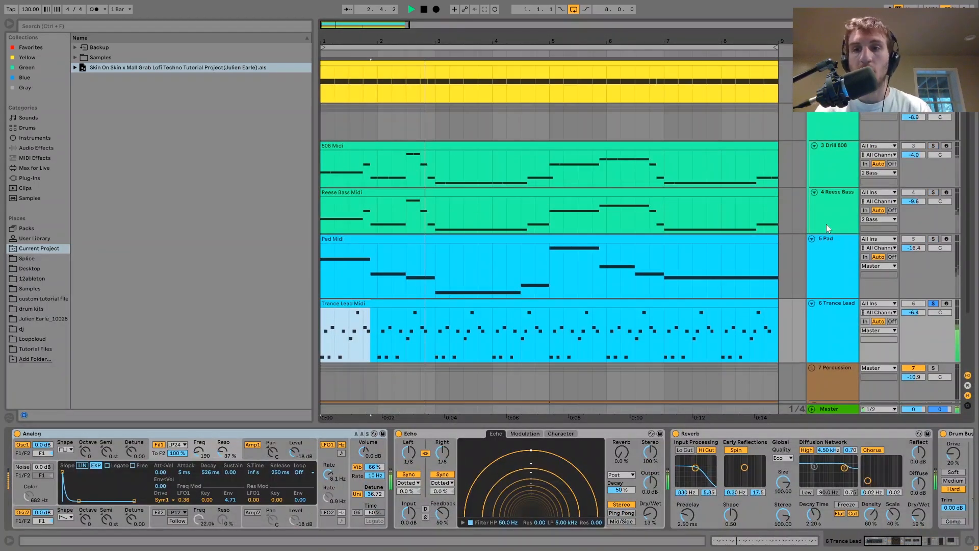
pyautogui.scroll(-4, 946, 112)
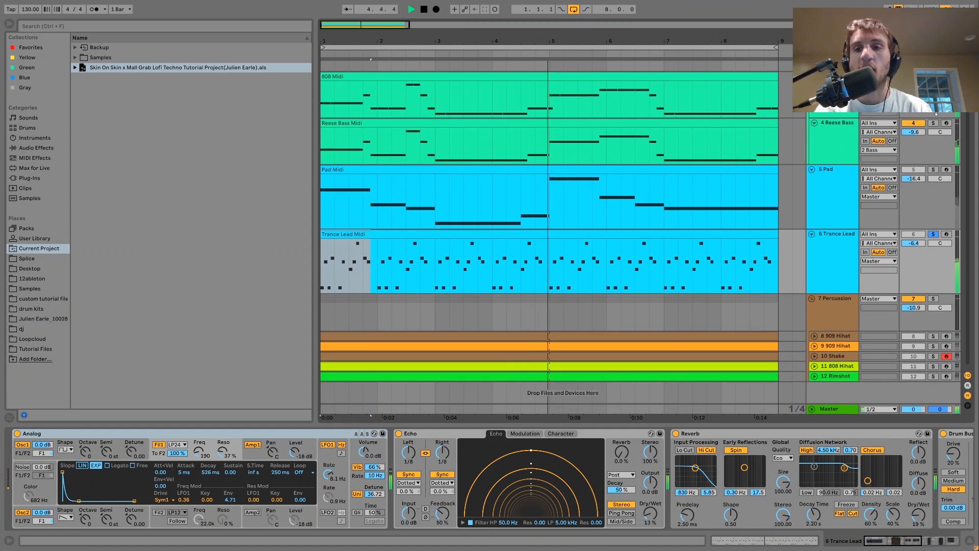
# Step: Set the playback start at 5.1.1 on the Trance Lead track, and toggle its solo off and on
pyautogui.click(547, 264)
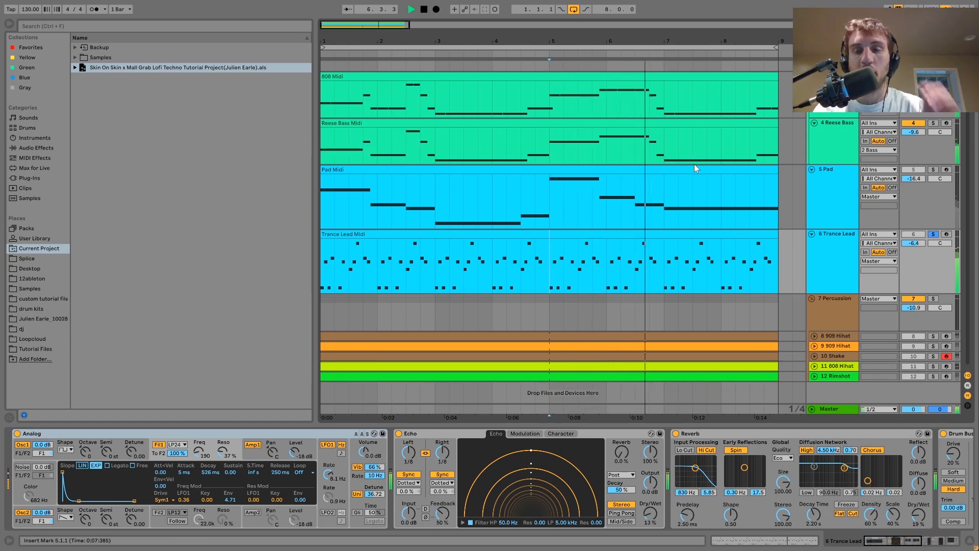
pyautogui.click(933, 234)
pyautogui.click(932, 234)
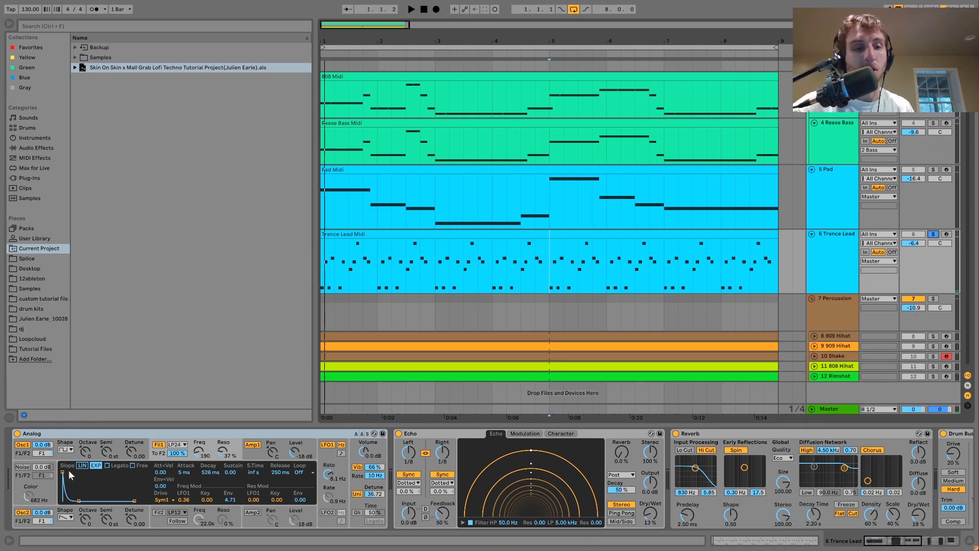
# Step: Show the Analog's Osc1 and Fil1 settings in turn, and play the soloed lead from bar 5 between them
pyautogui.click(94, 445)
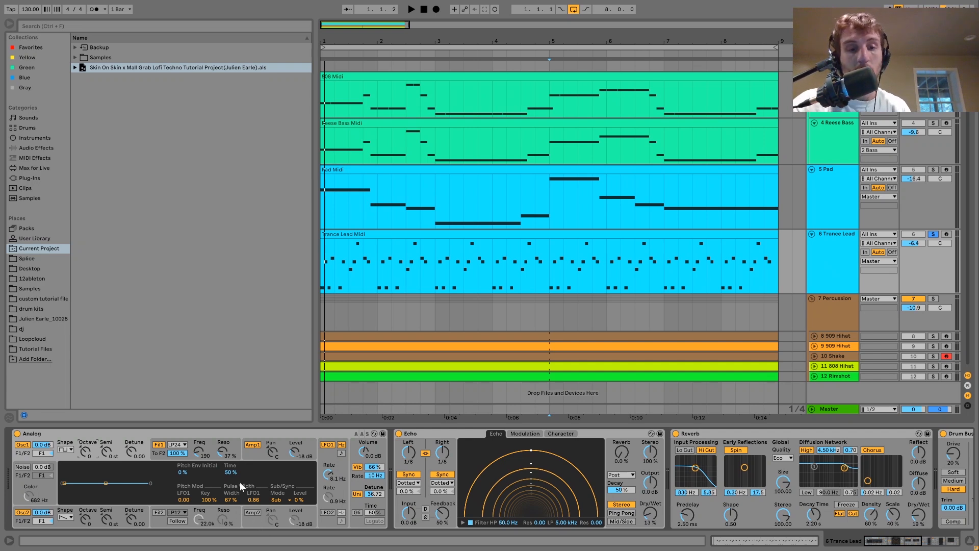
pyautogui.press('space')
pyautogui.press('space')
pyautogui.click(204, 444)
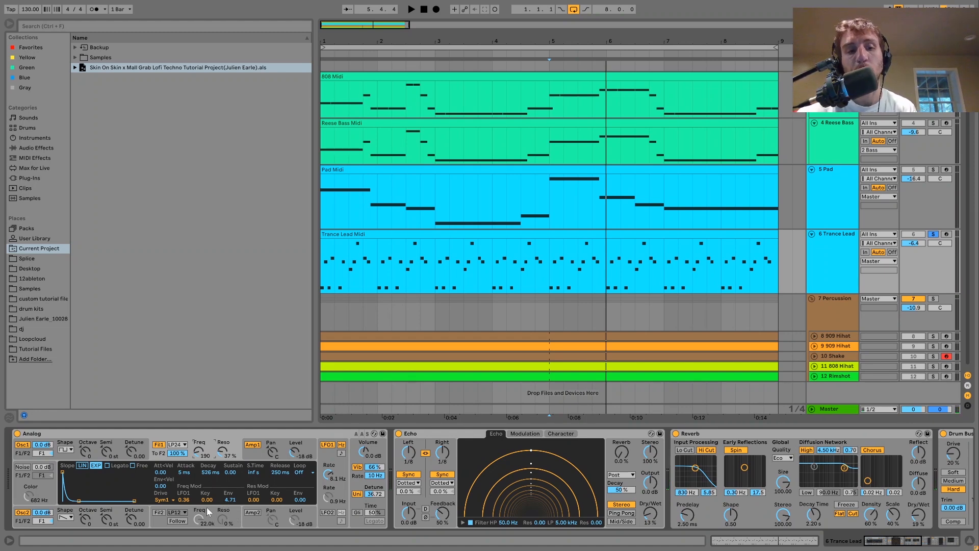
# Step: Play the soloed lead from bar 5, and show the Analog's Amp1 settings and its global unison and voice settings
pyautogui.press('space')
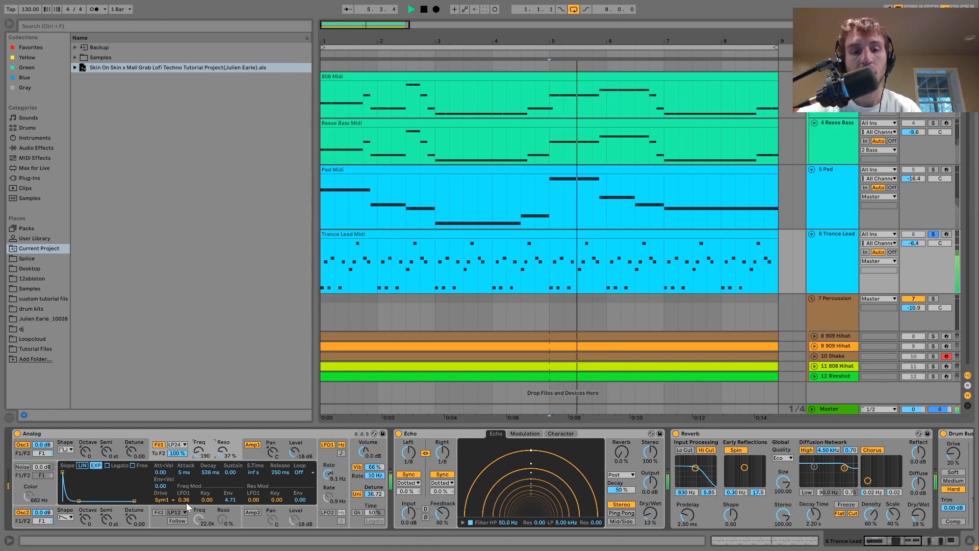
pyautogui.press('space')
pyautogui.click(251, 454)
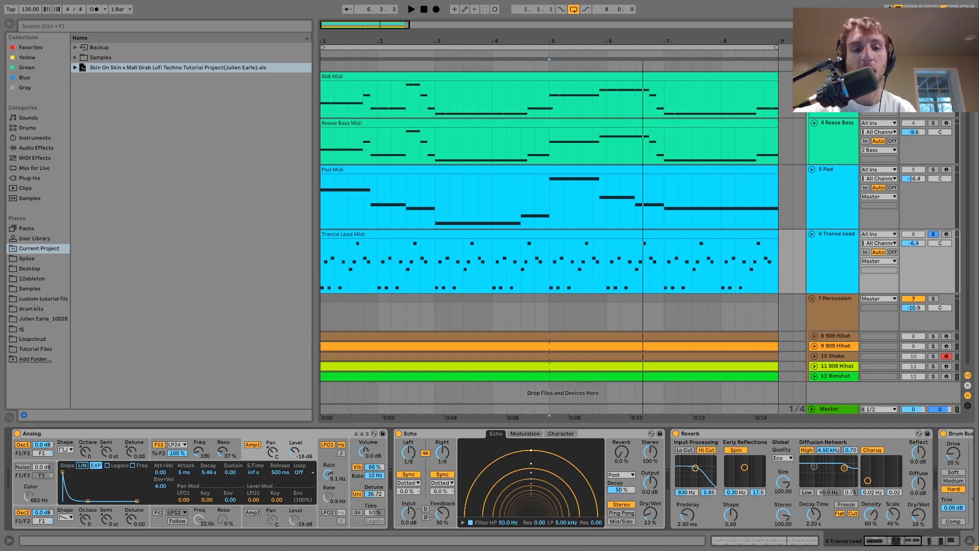
pyautogui.click(356, 494)
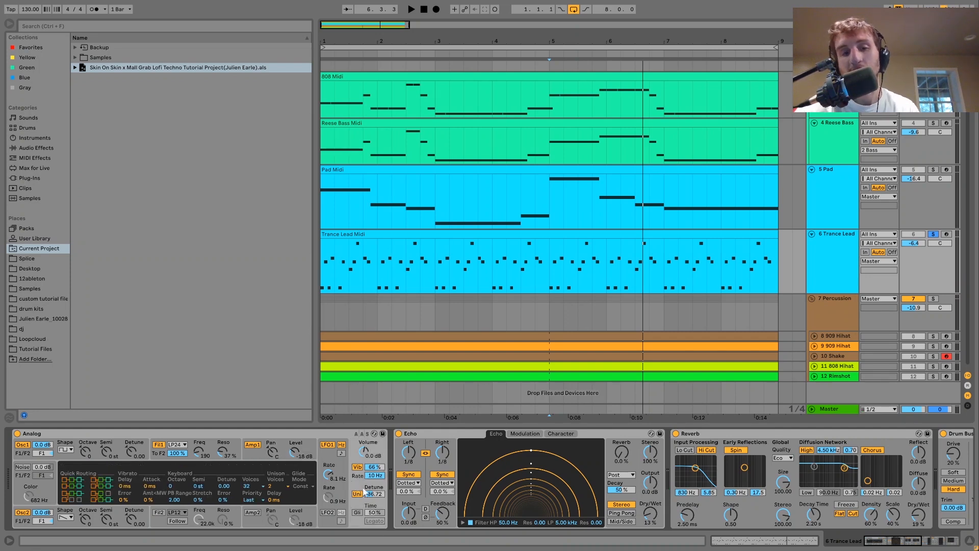
pyautogui.press('space')
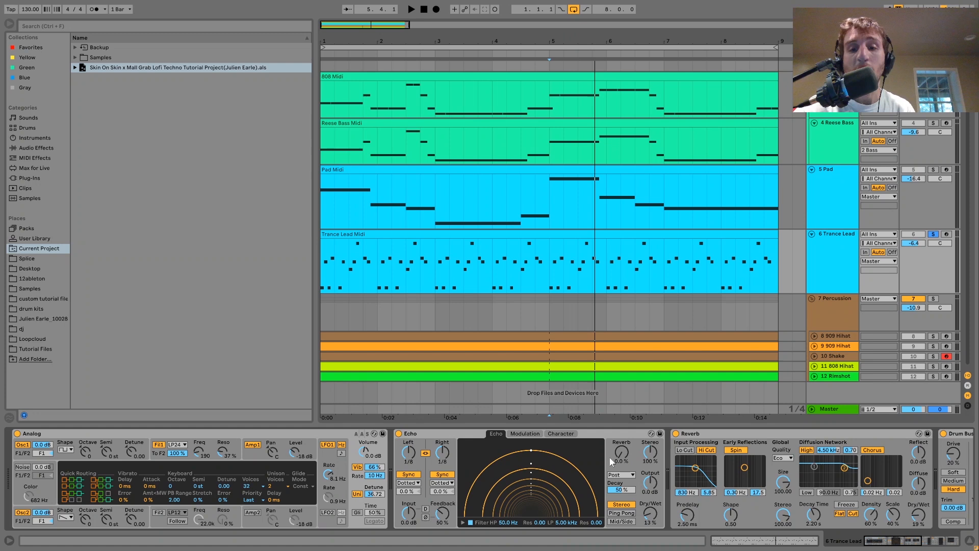
# Step: Examine the Trance Lead's Reverb, Drum Buss, Compressor and Auto Filter devices while repeatedly playing the soloed lead from bar 5
pyautogui.moveTo(890, 545); pyautogui.dragTo(920, 550)
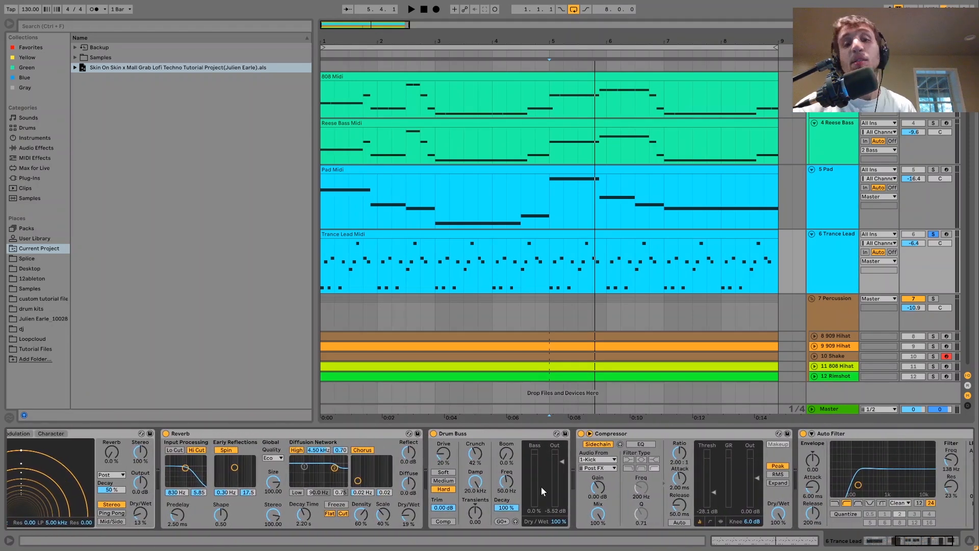
pyautogui.press('space')
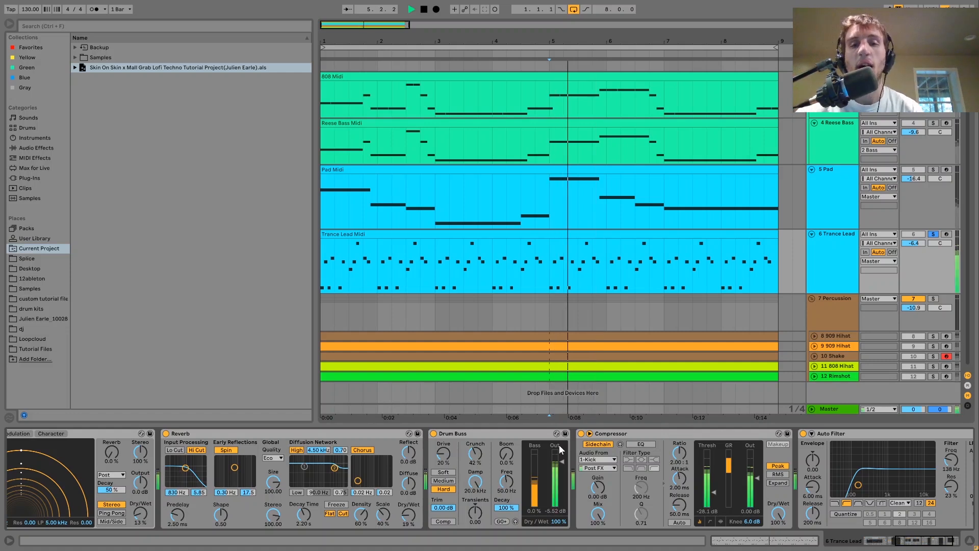
pyautogui.press('space')
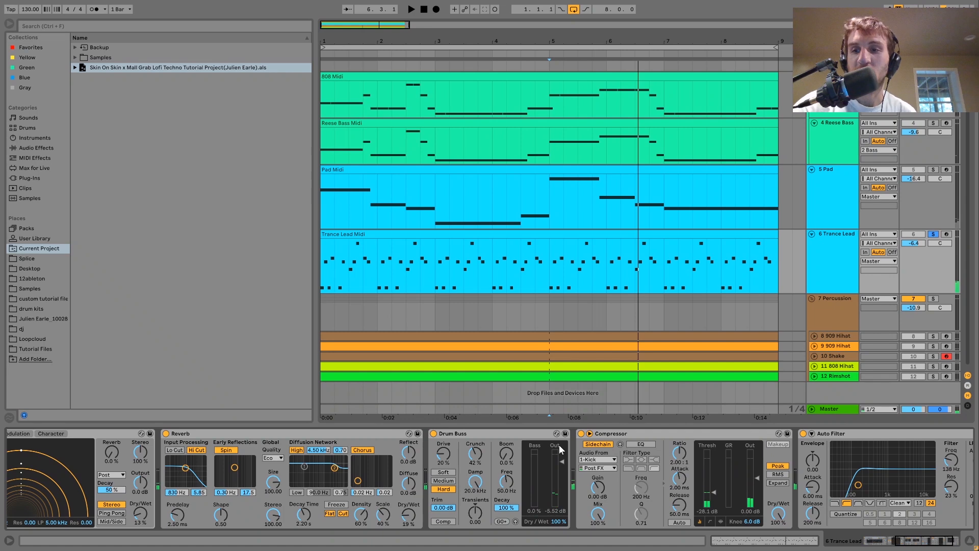
pyautogui.press('space')
pyautogui.press('space')
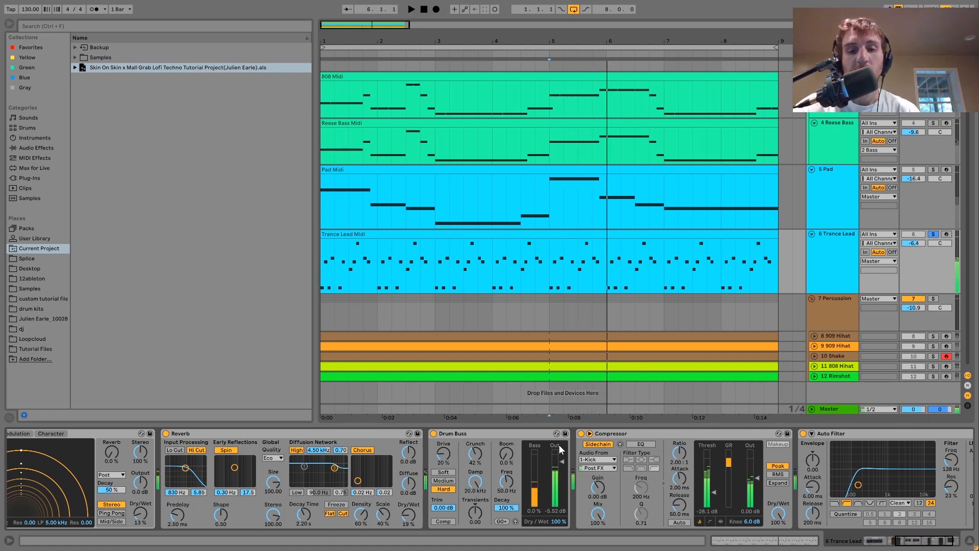
pyautogui.press('space')
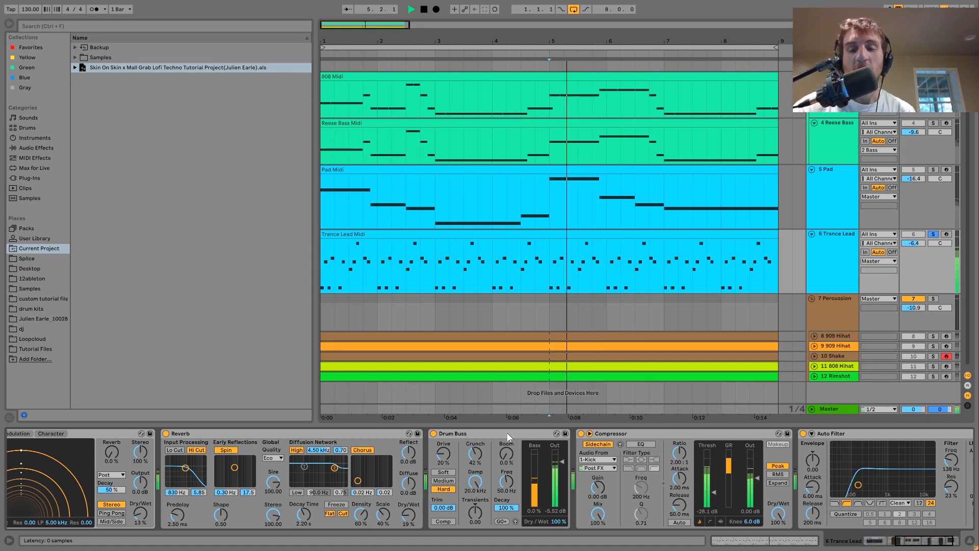
pyautogui.press('space')
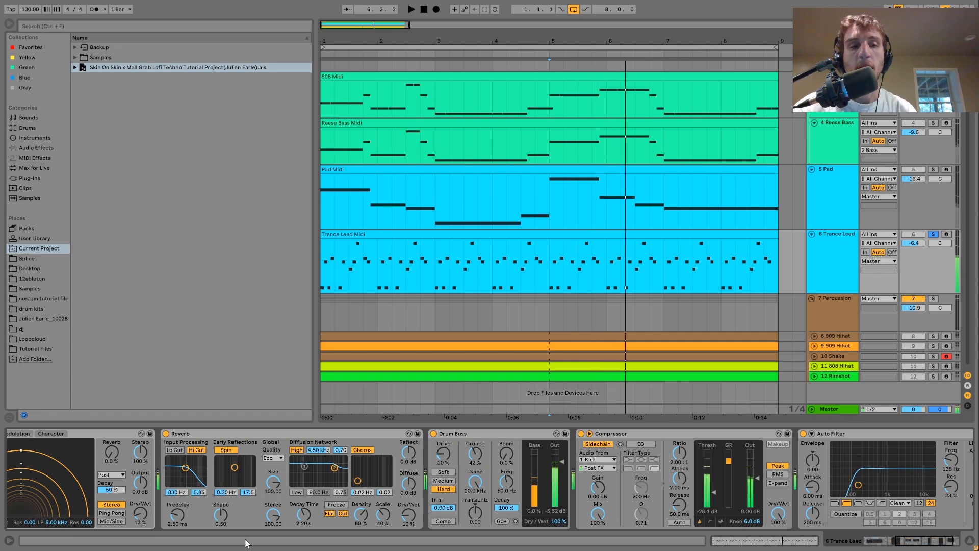
pyautogui.scroll(5, 391, 495)
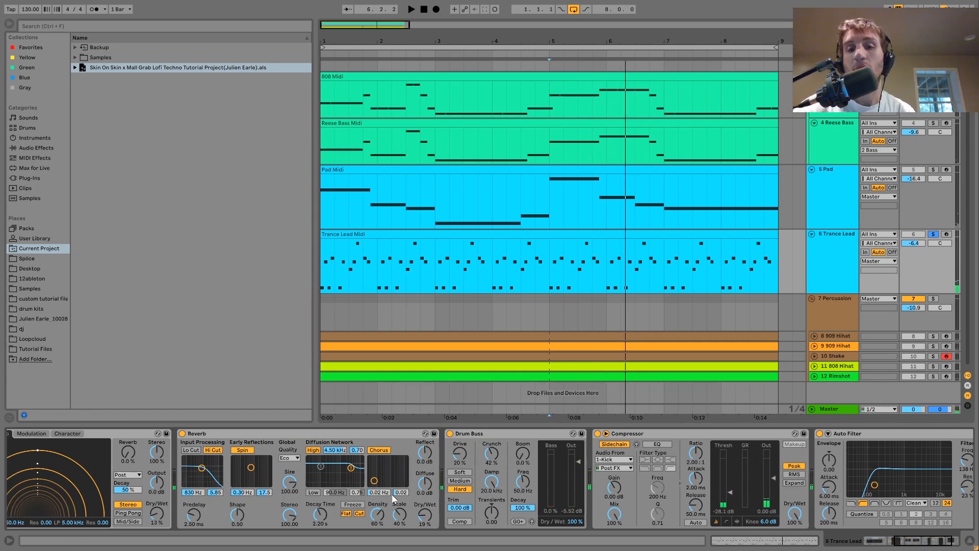
pyautogui.scroll(-5, 393, 498)
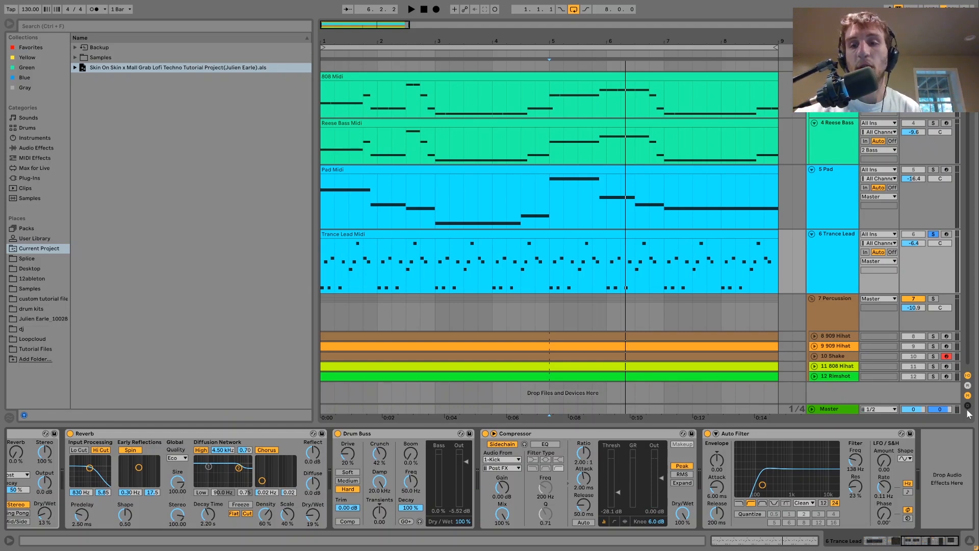
# Step: Solo and unfold the two 909 Hihat tracks, and show each one's sample device while playing from bar 5
pyautogui.click(933, 337)
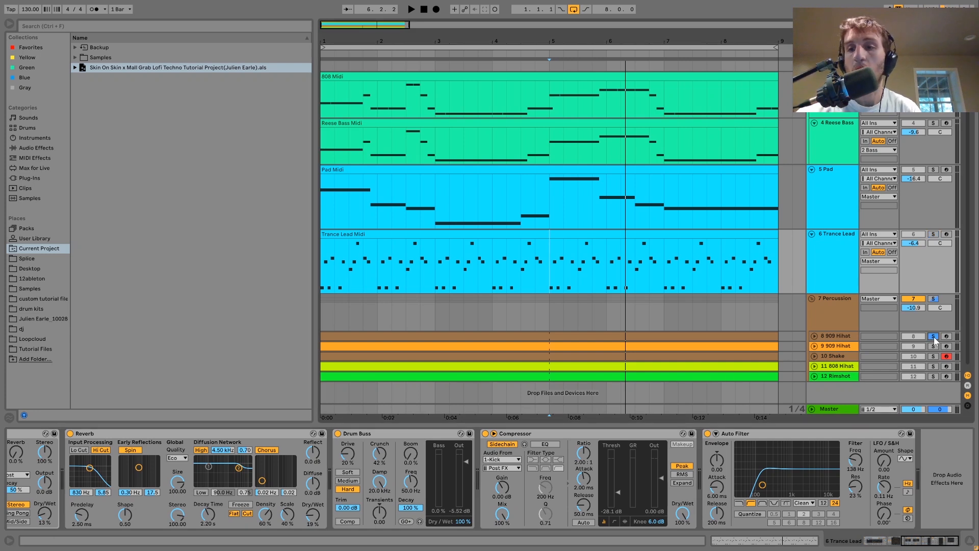
pyautogui.click(814, 336)
pyautogui.click(842, 338)
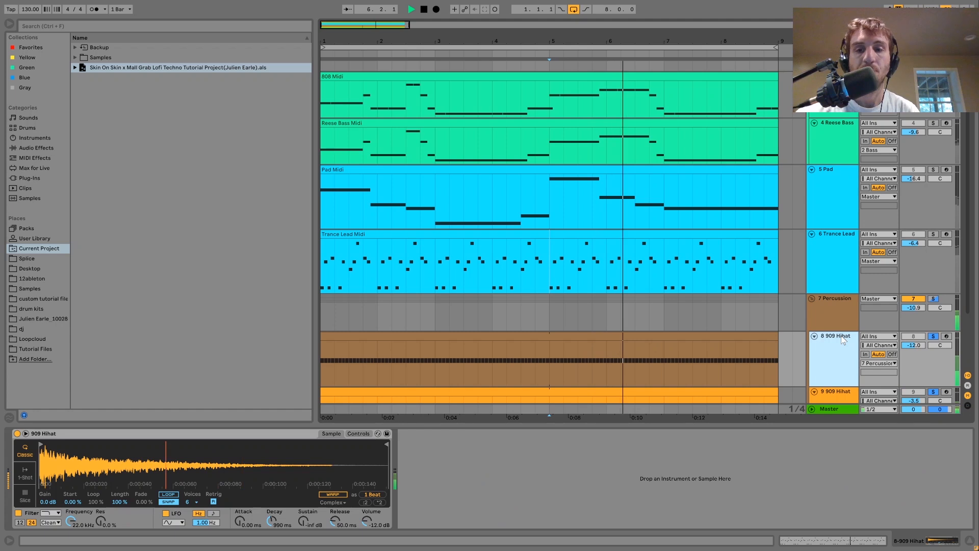
pyautogui.press('Down')
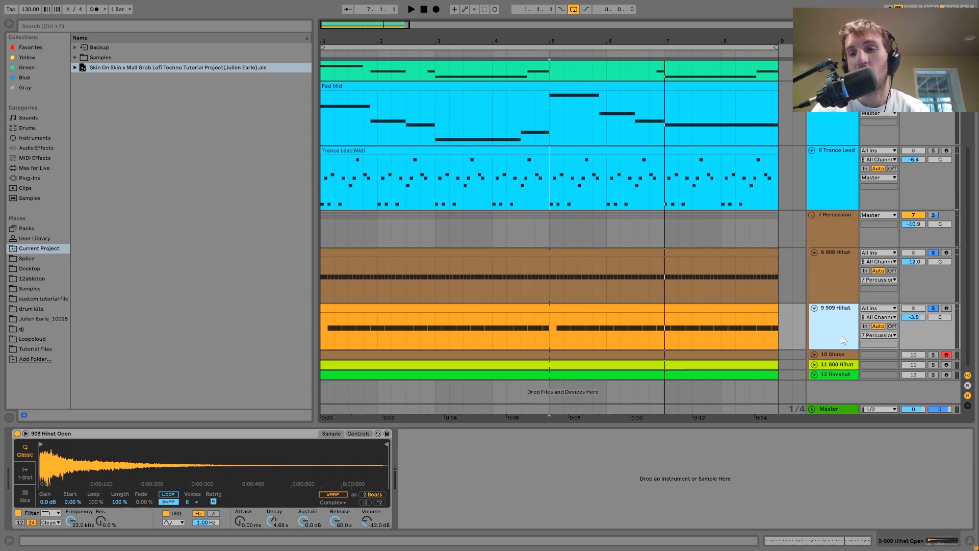
pyautogui.scroll(5, 840, 335)
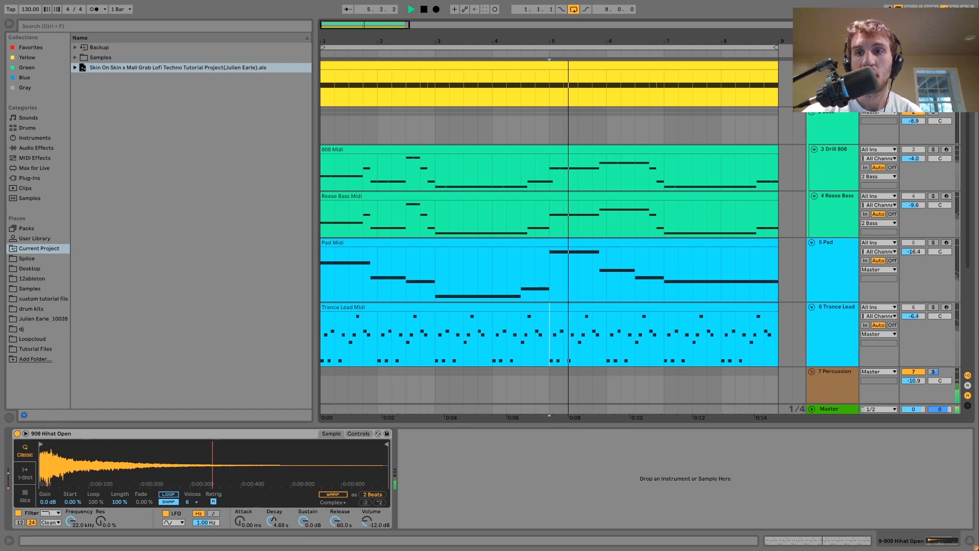
pyautogui.scroll(-5, 549, 237)
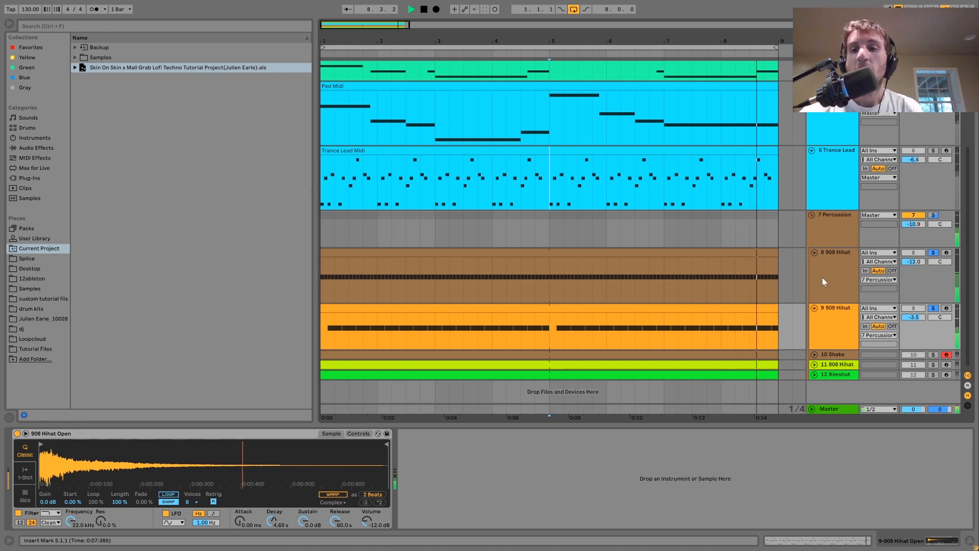
# Step: Show the samples of both 909 Hihat tracks again, clear their solos and play the full mix from bar 5
pyautogui.click(834, 283)
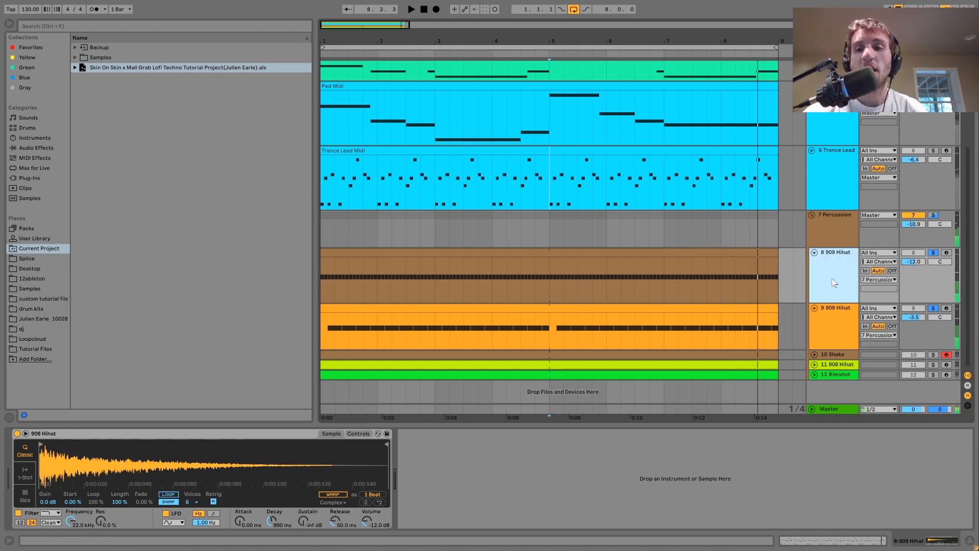
pyautogui.click(834, 334)
pyautogui.click(933, 308)
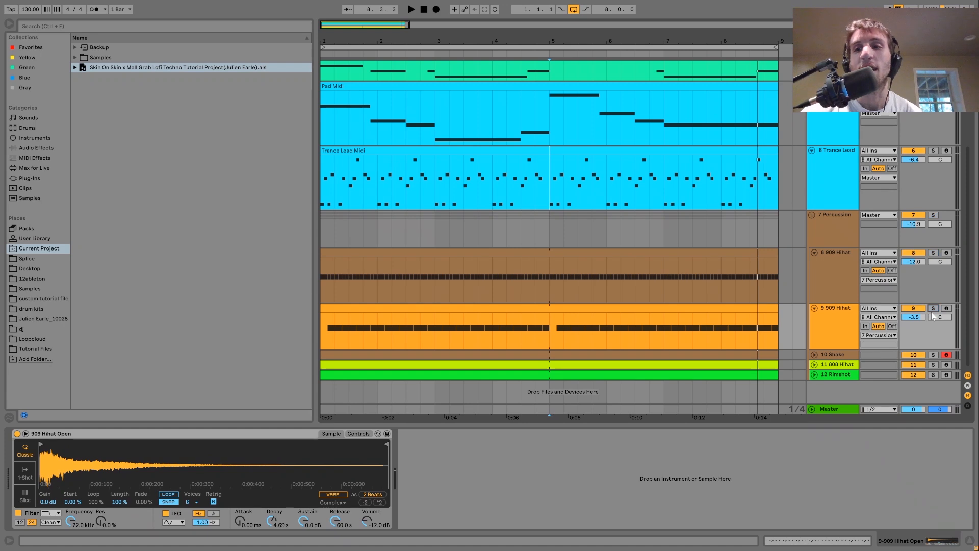
pyautogui.press('space')
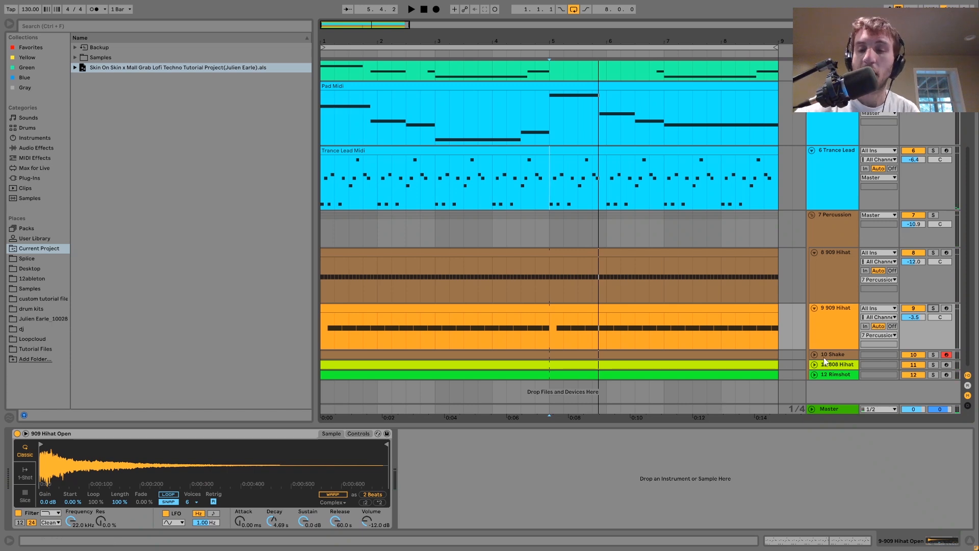
# Step: Solo and unfold the Shake track, and play it from bar 5 alone and together with the first 909 Hihat track
pyautogui.click(845, 355)
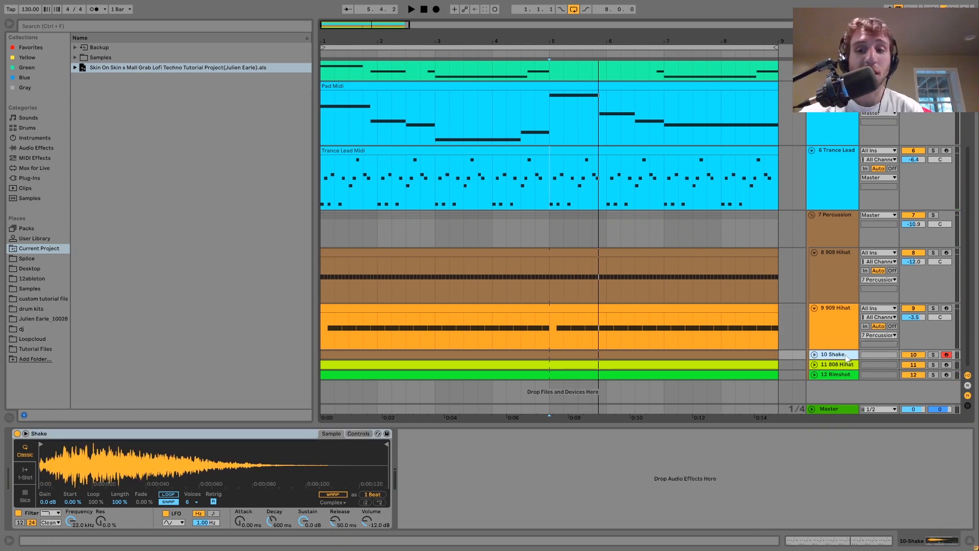
pyautogui.click(933, 354)
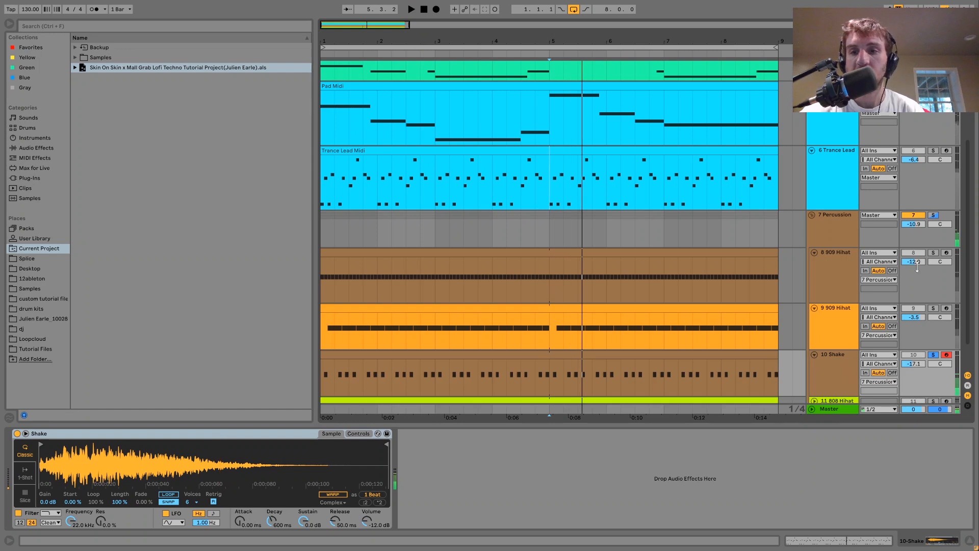
pyautogui.press('space')
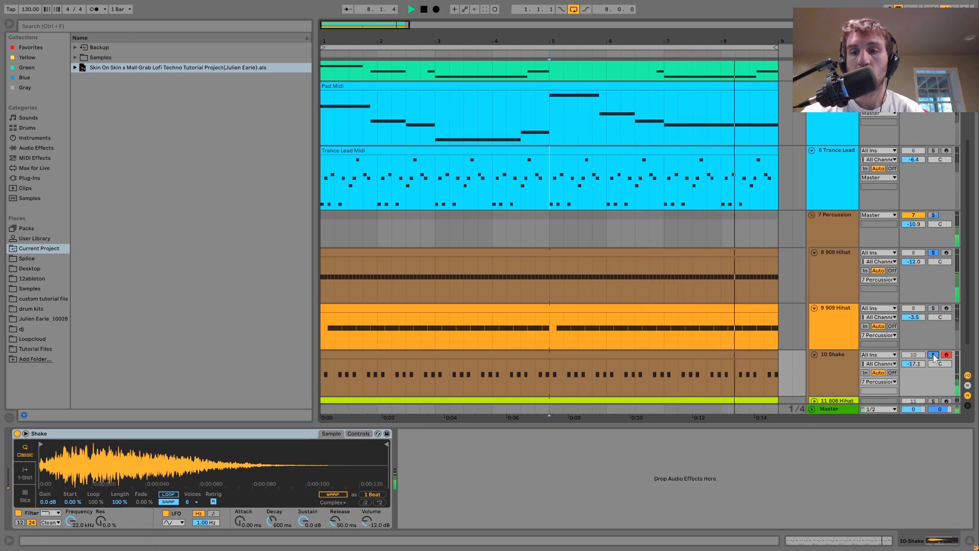
pyautogui.press('space')
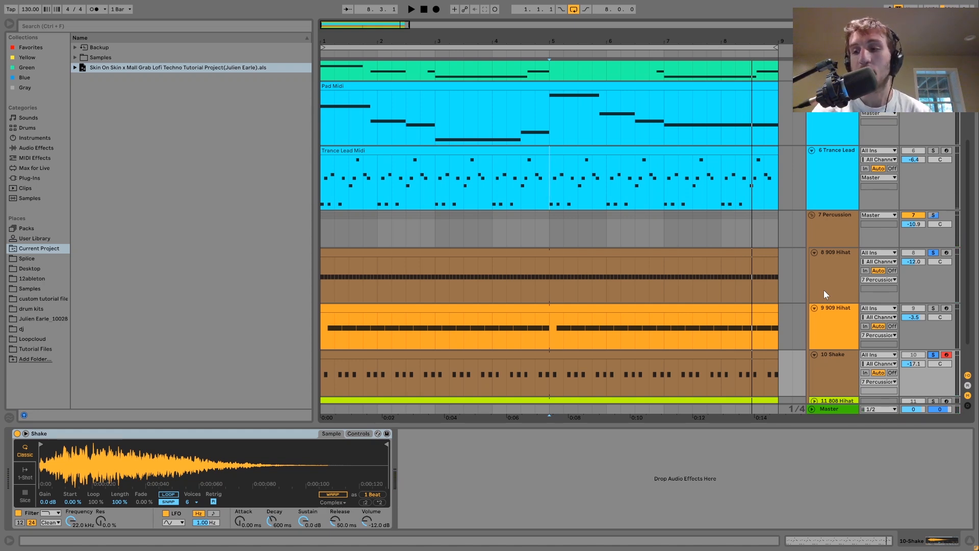
pyautogui.press('space')
pyautogui.press('space')
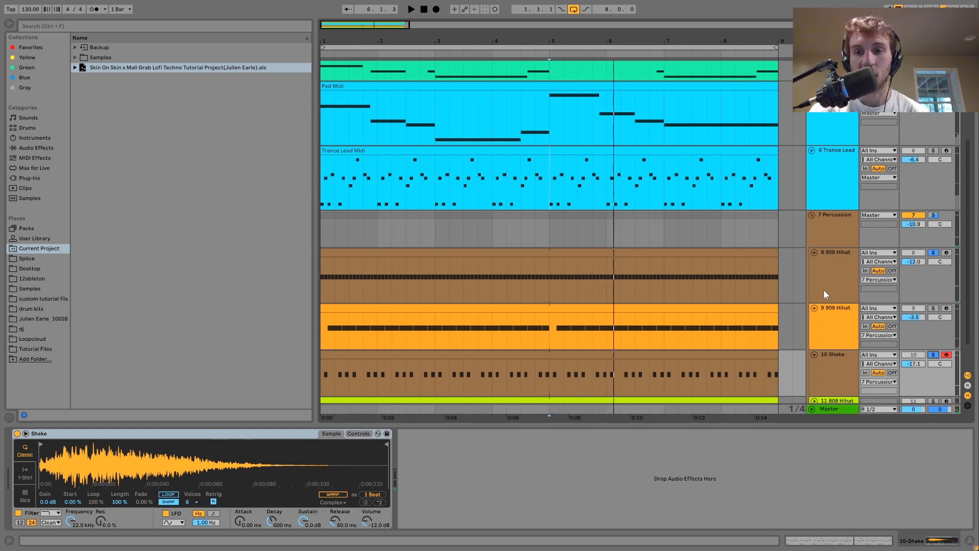
# Step: Solo and unfold only the 808 Hihat track, and play it from bar 5 with its device chain shown
pyautogui.scroll(-3, 824, 289)
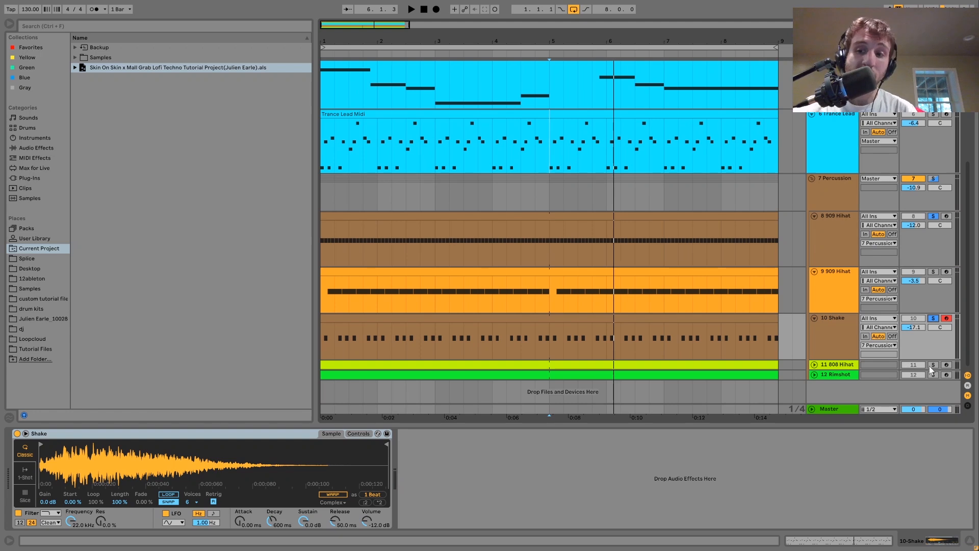
pyautogui.click(834, 366)
pyautogui.press('space')
pyautogui.click(814, 364)
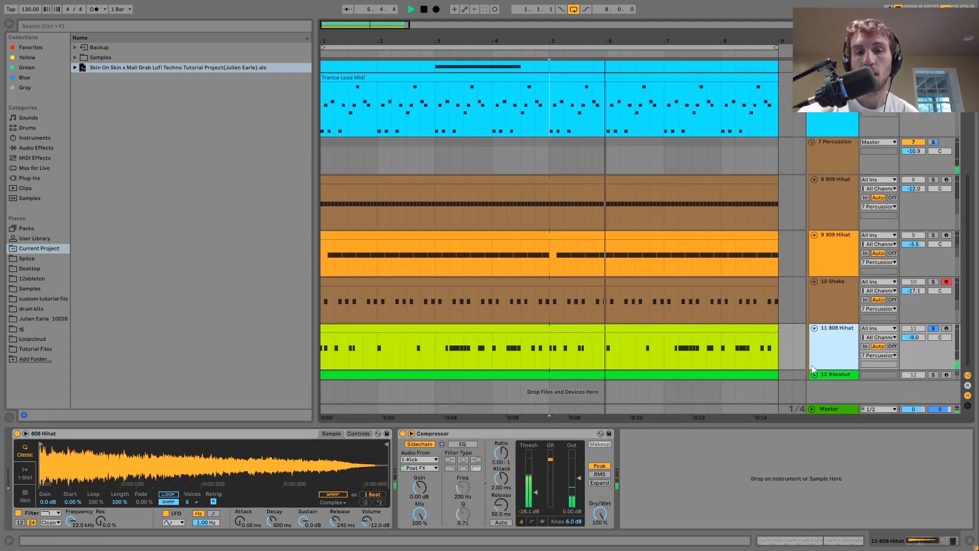
# Step: Select the 808 Hihat clip, clear the track's solo and play the full mix from bar 1 several times
pyautogui.click(672, 328)
pyautogui.click(933, 328)
pyautogui.press('space')
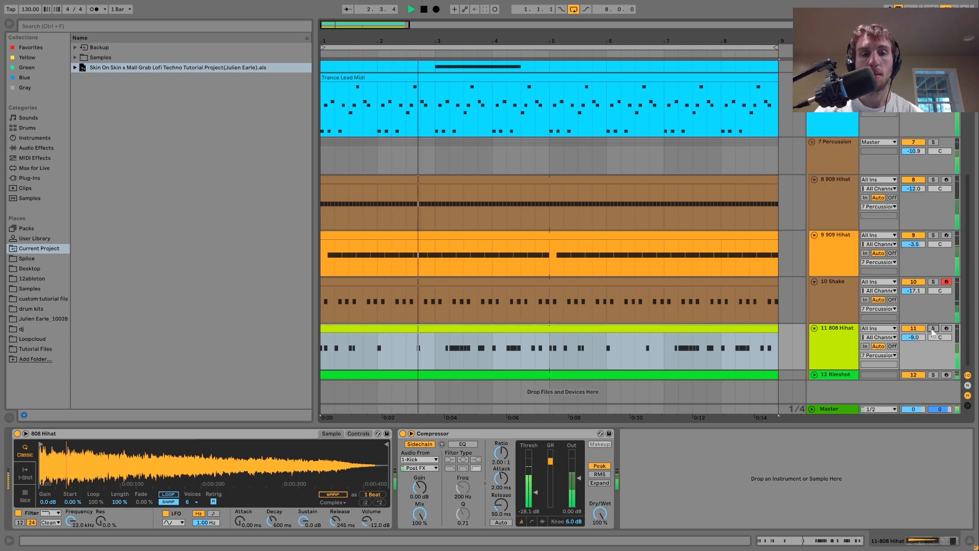
pyautogui.press('space')
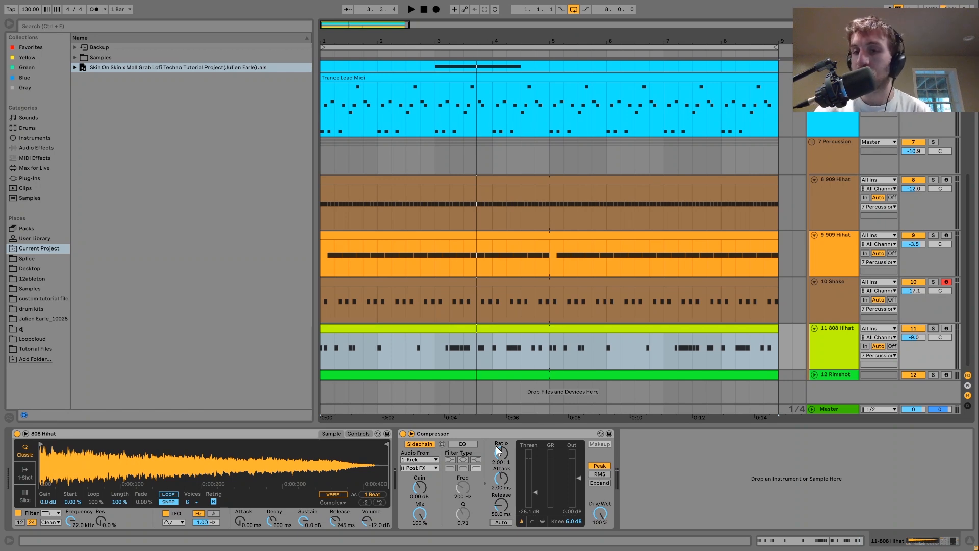
pyautogui.press('space')
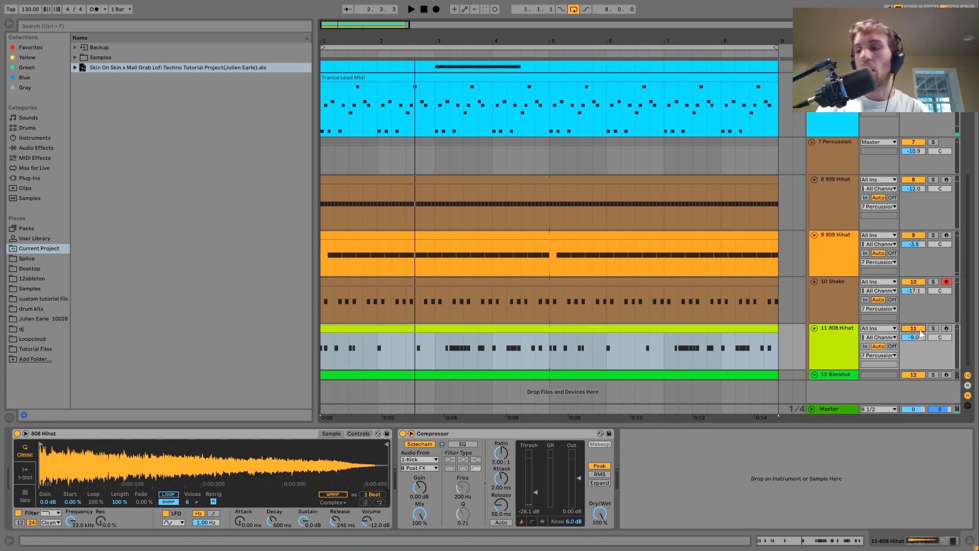
pyautogui.press('space')
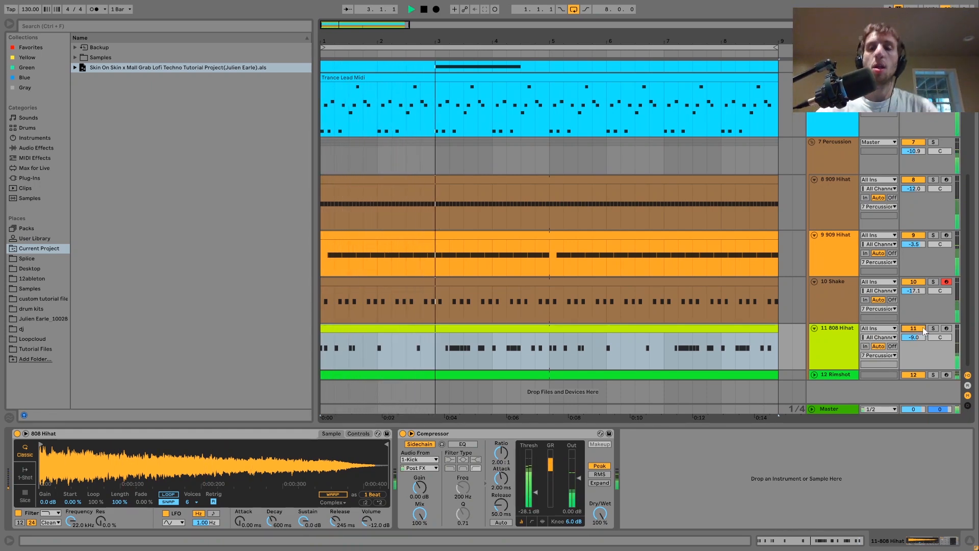
# Step: Solo the 808 Hihat track again, play its clip from bar 1 and unfold the Rimshot track below it
pyautogui.click(932, 328)
pyautogui.press('space')
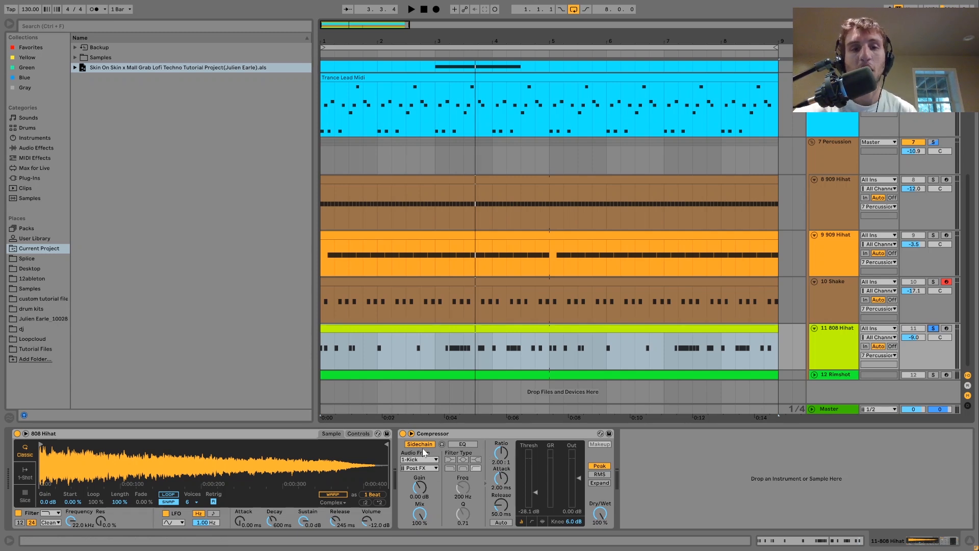
pyautogui.press('space')
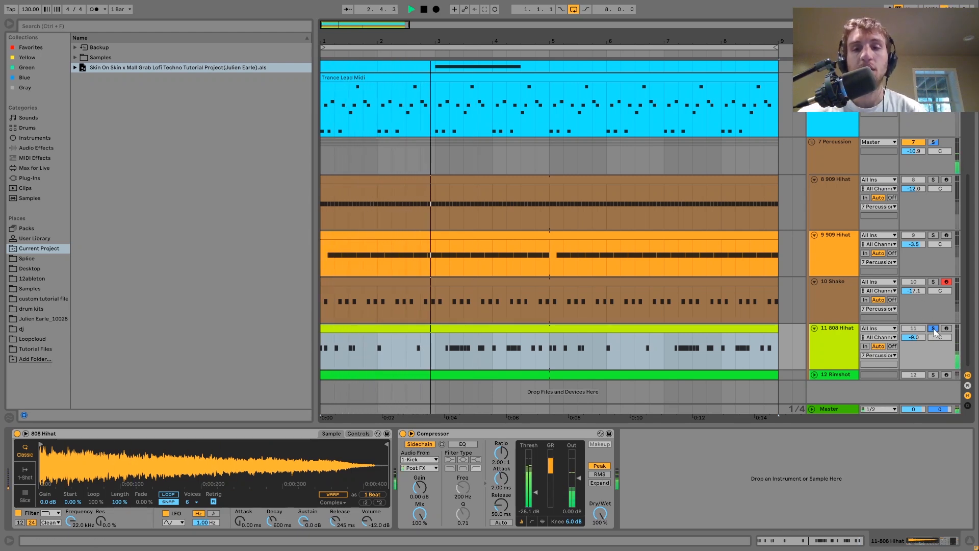
pyautogui.scroll(-1, 749, 384)
pyautogui.press('space')
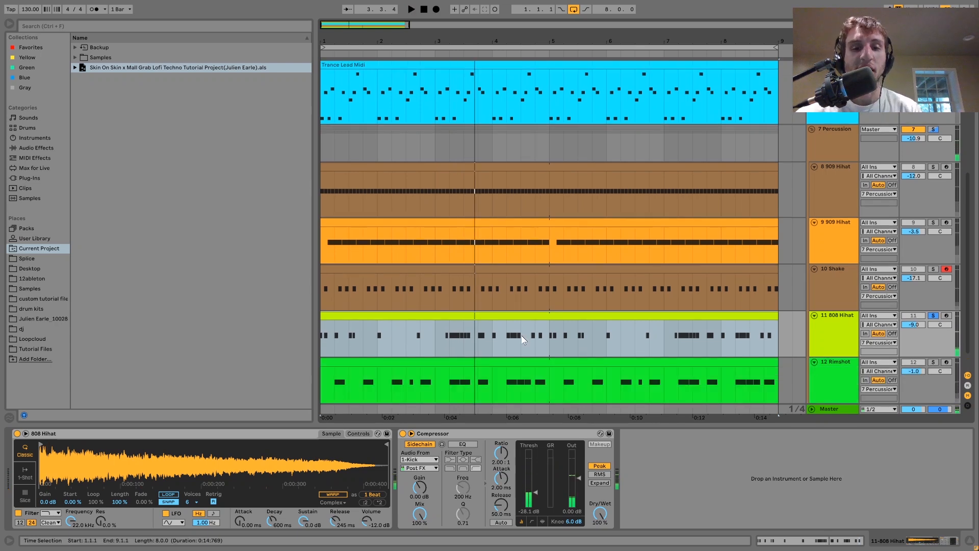
pyautogui.click(494, 317)
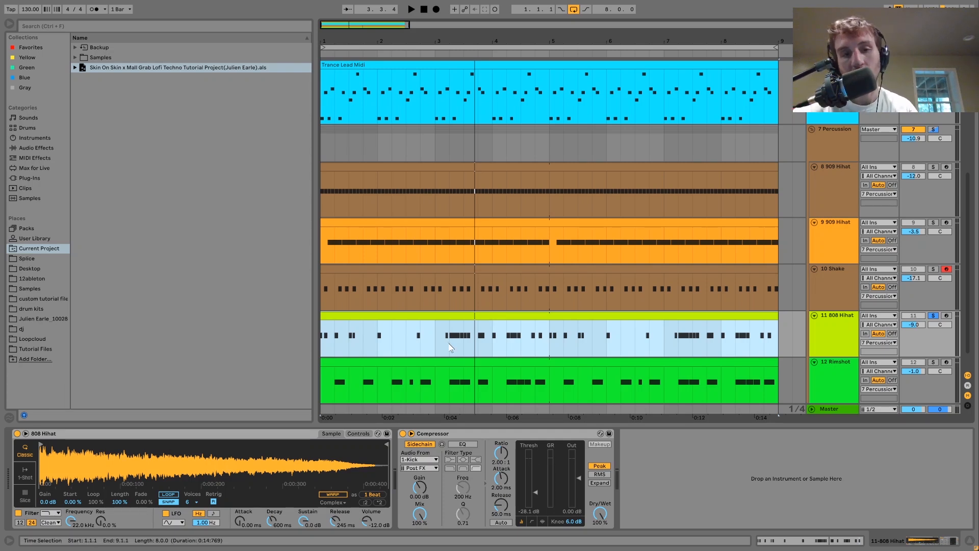
# Step: Solo only the Rimshot track, show its device chain and play it from bar 1
pyautogui.click(933, 361)
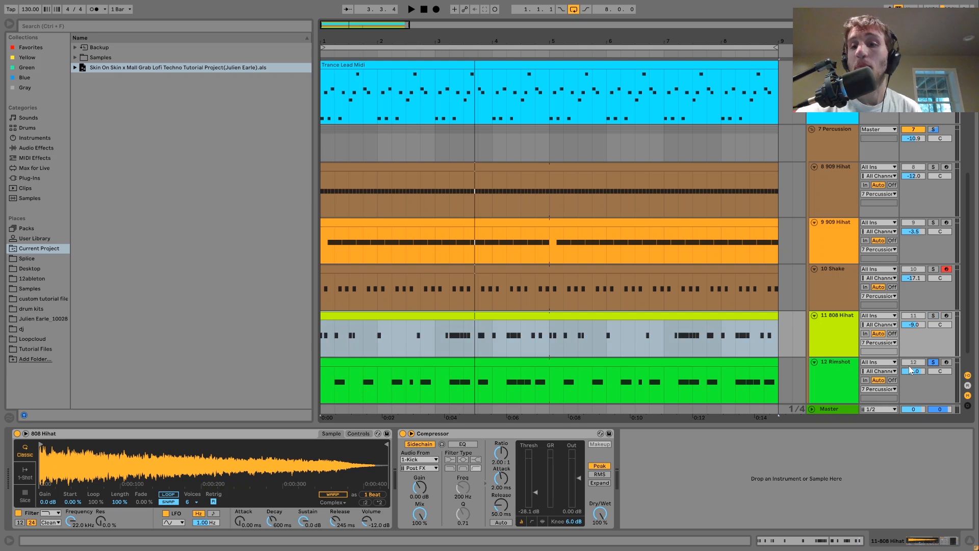
pyautogui.click(828, 366)
pyautogui.press('space')
pyautogui.scroll(-1, 828, 366)
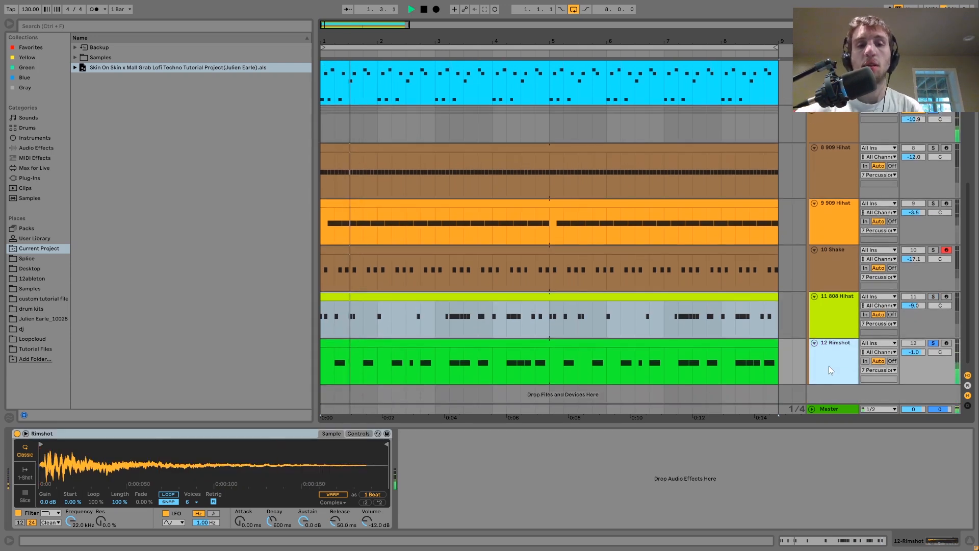
# Step: Clear the Rimshot track's solo and compare the full mix from bar 1 with the track deactivated and active
pyautogui.click(933, 343)
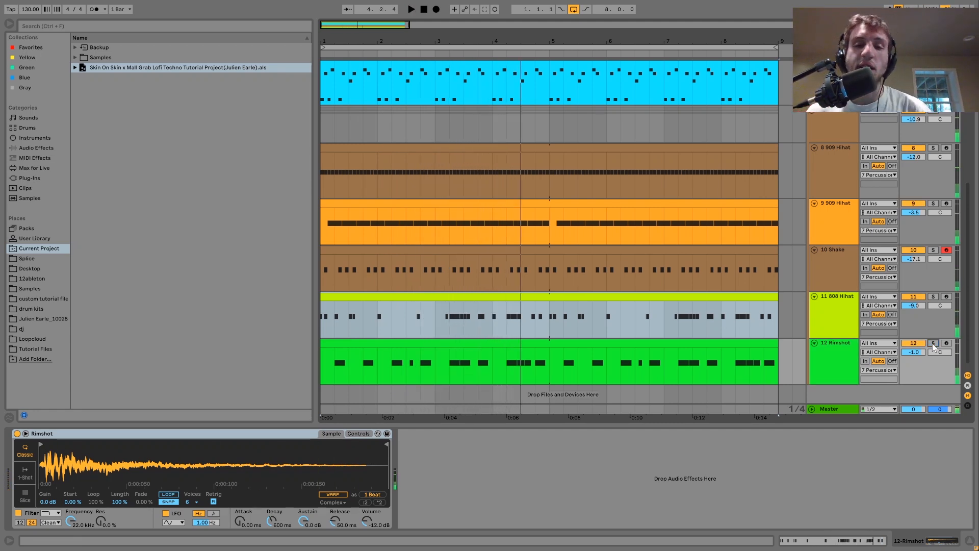
pyautogui.click(914, 345)
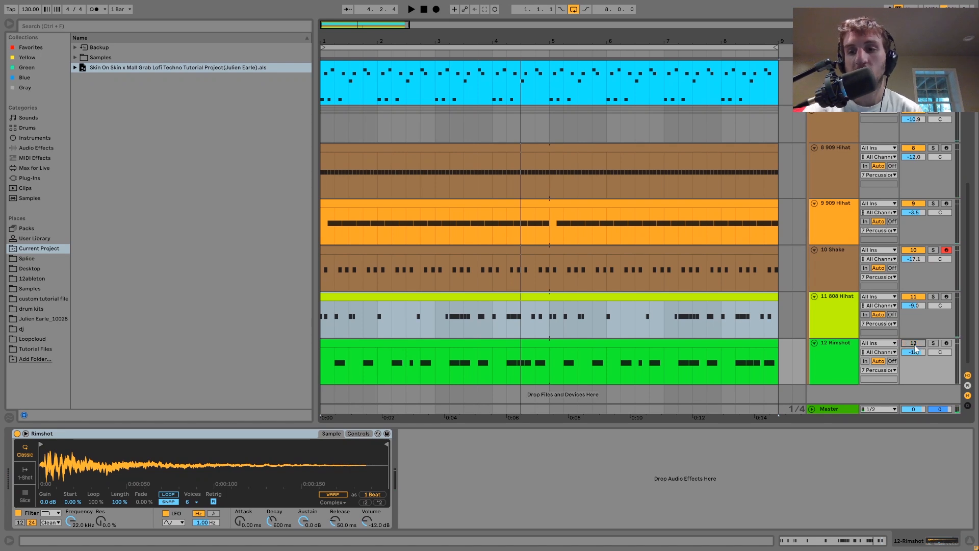
pyautogui.press('space')
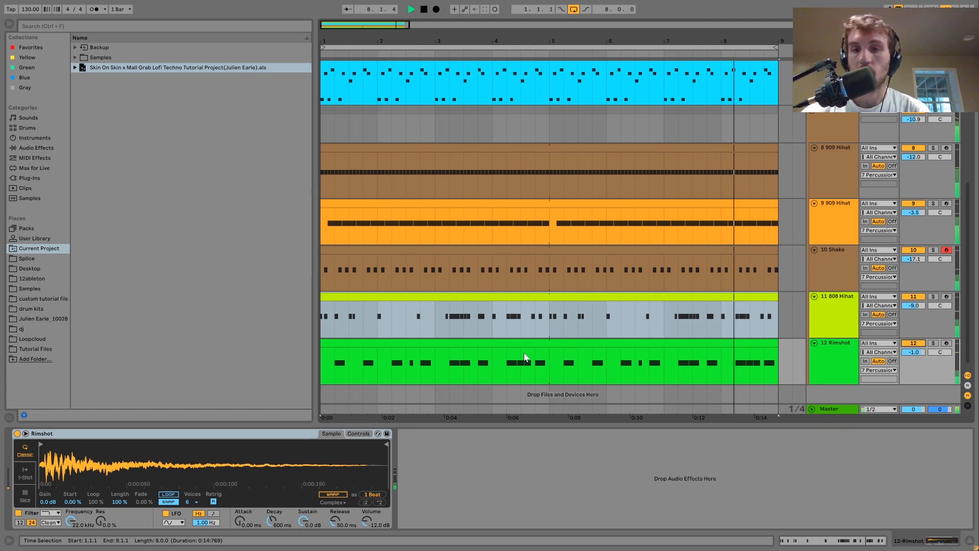
pyautogui.press('space')
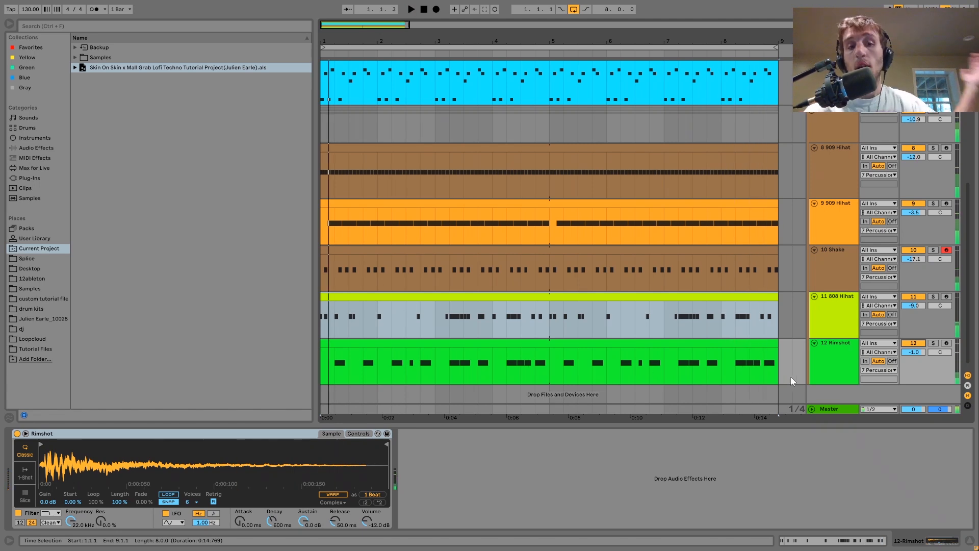
# Step: Show the Percussion group's device chain and select its Drum Buss
pyautogui.scroll(8, 790, 377)
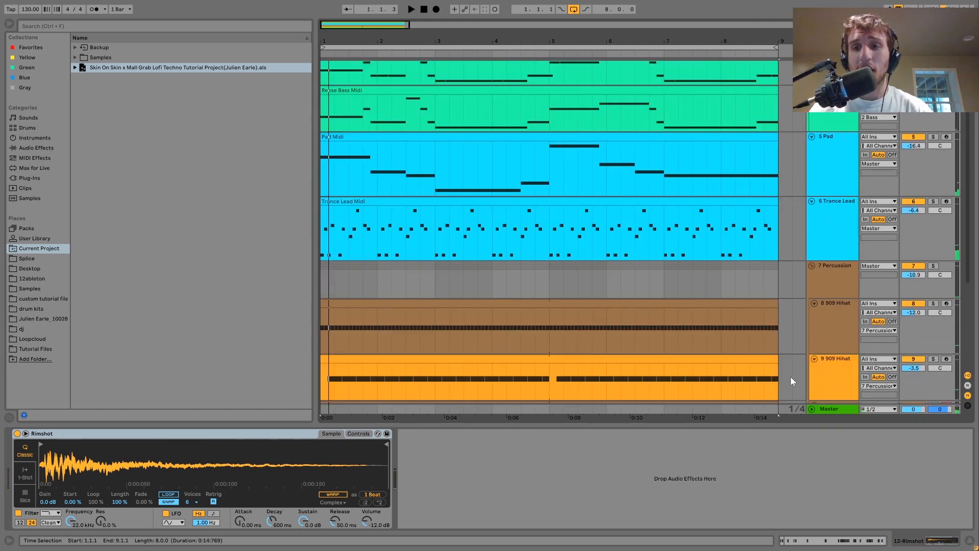
pyautogui.scroll(-2, 791, 376)
pyautogui.click(843, 307)
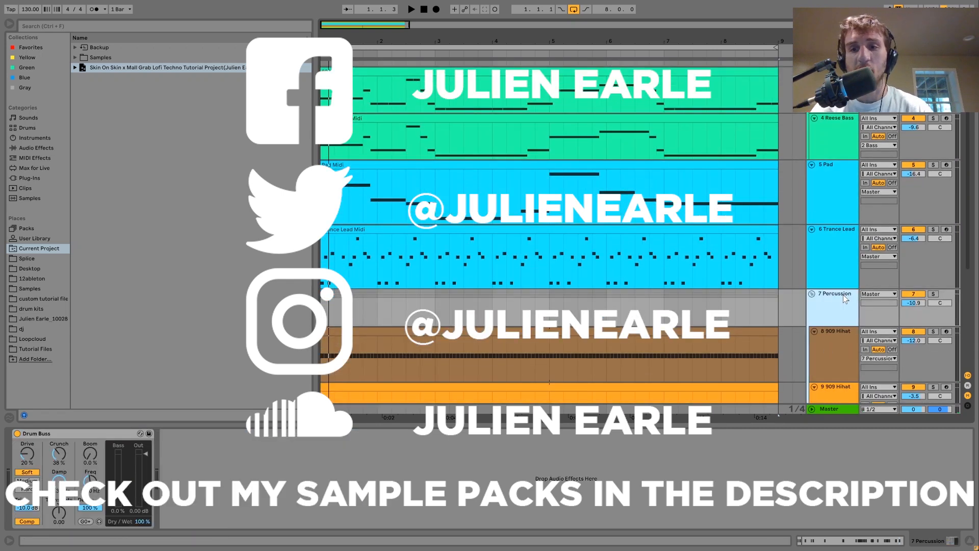
pyautogui.click(50, 435)
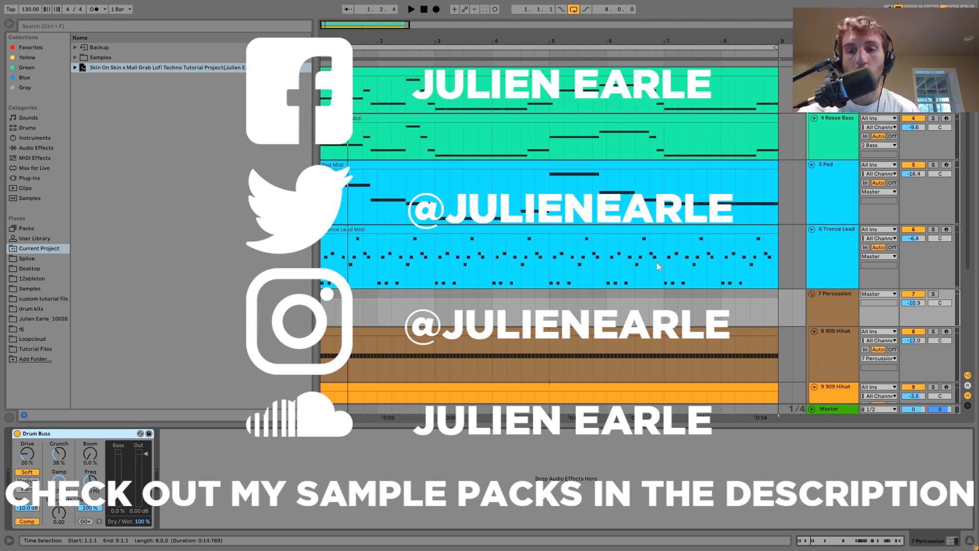
# Step: Play the full mix from bar 1 with the percussion tracks in view, and select the Shake clip
pyautogui.scroll(-5, 705, 292)
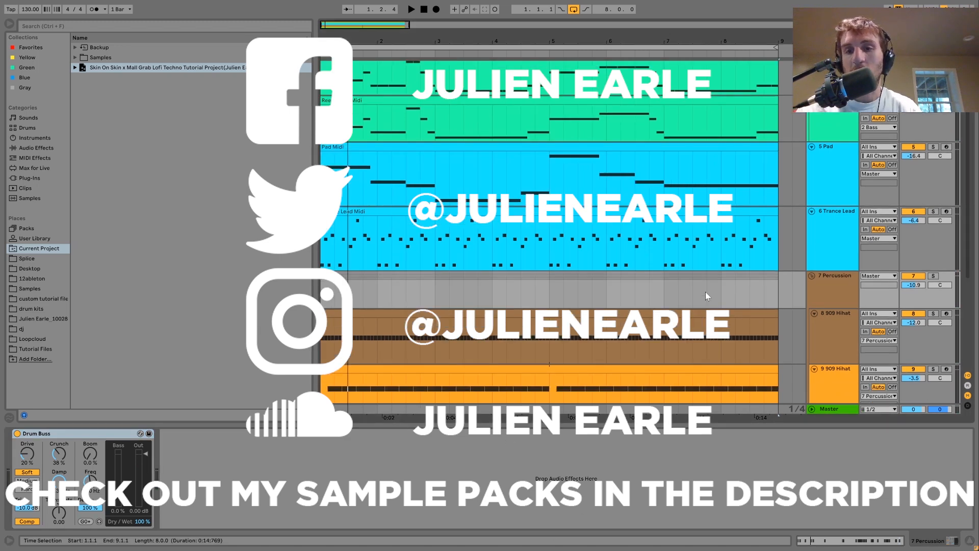
pyautogui.press('space')
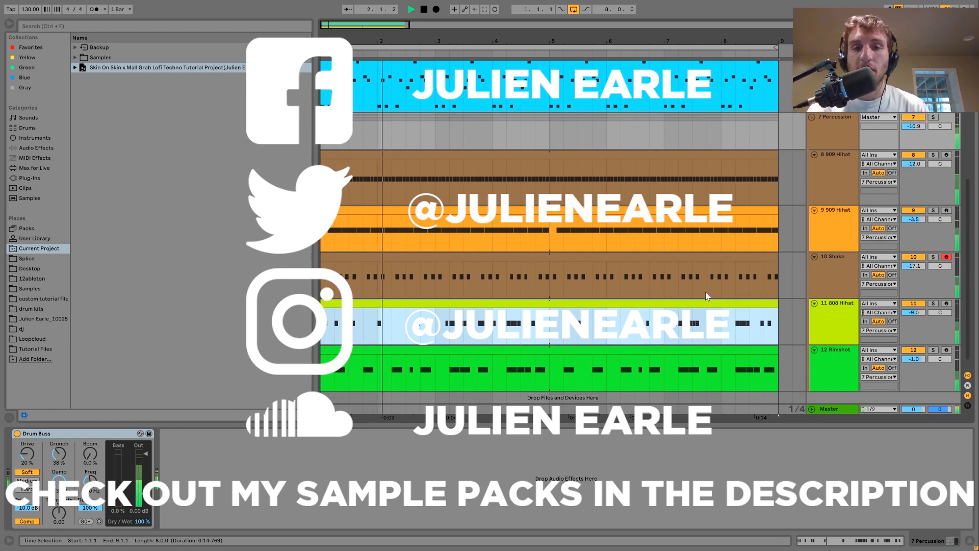
pyautogui.click(656, 262)
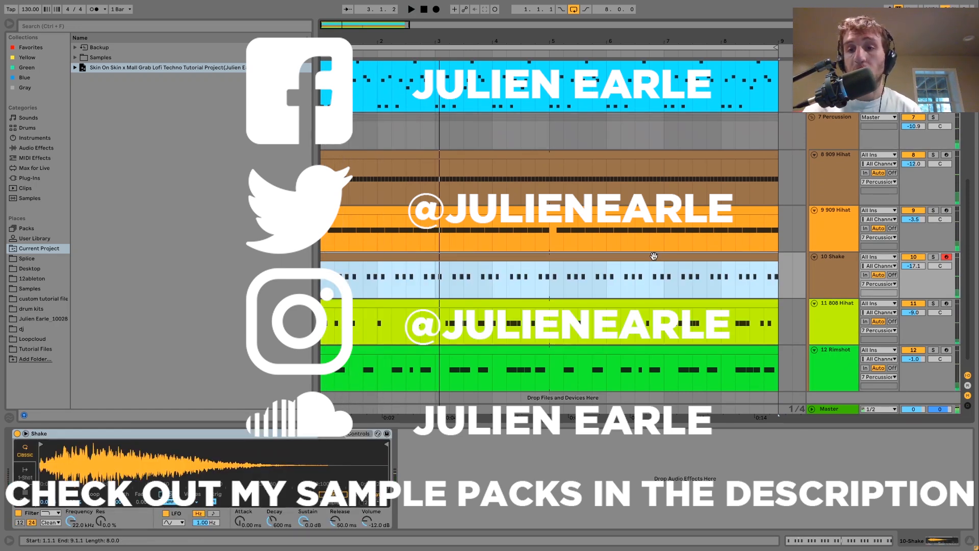